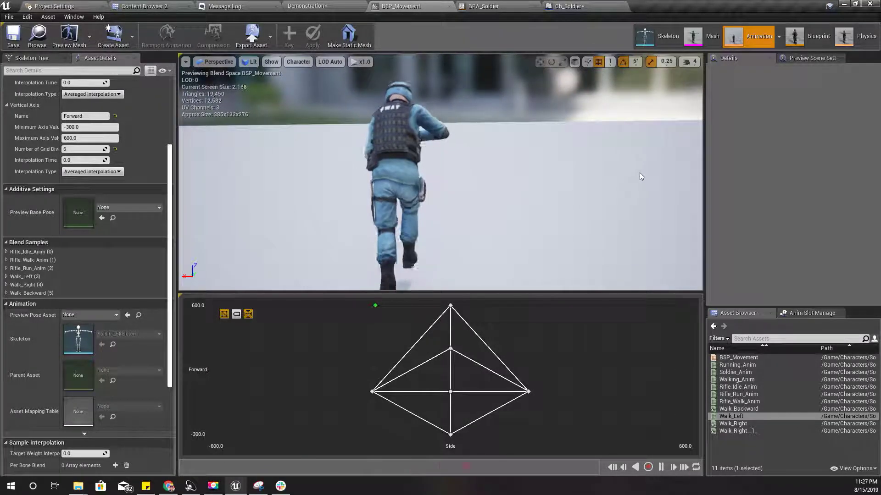
- Preview the soldier's blended movement at different Side and Forward values in the BSP_Movement blend space
right_click_drag(580, 228, 554, 244)
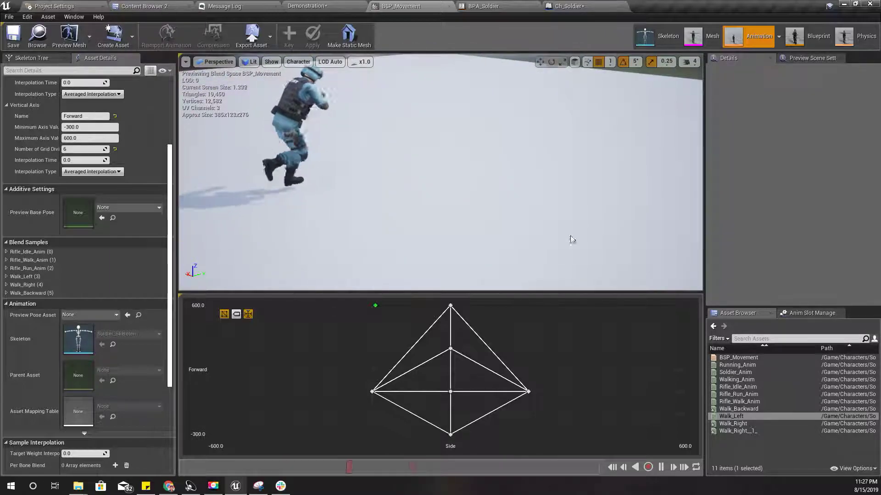
key("shift")
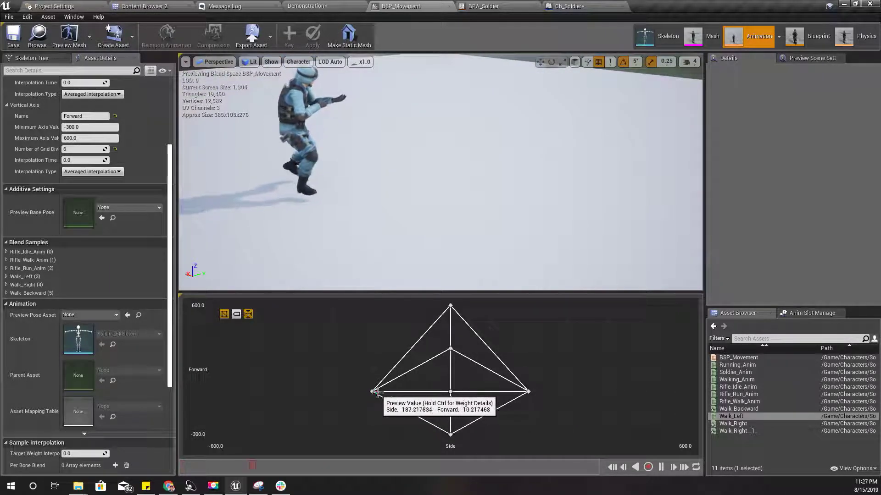
mouse_move(438, 389)
left_mouse_down()
mouse_move(454, 305)
mouse_move(451, 326)
mouse_move(535, 394)
mouse_move(454, 348)
mouse_move(422, 353)
mouse_move(368, 388)
mouse_move(447, 435)
mouse_move(486, 397)
mouse_move(523, 397)
mouse_move(445, 365)
mouse_move(448, 320)
mouse_move(372, 384)
mouse_move(543, 390)
mouse_move(483, 366)
mouse_move(491, 354)
mouse_move(450, 307)
mouse_move(384, 368)
mouse_move(378, 389)
mouse_move(431, 367)
mouse_move(441, 390)
mouse_move(399, 399)
mouse_move(462, 391)
mouse_move(526, 403)
mouse_move(398, 390)
mouse_move(427, 388)
mouse_move(412, 383)
left_mouse_up()
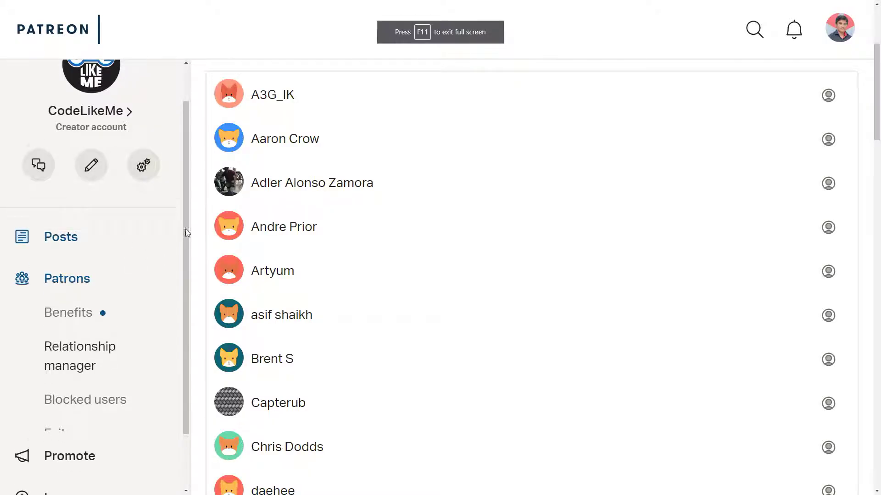
scroll(453, 235, "down", 12)
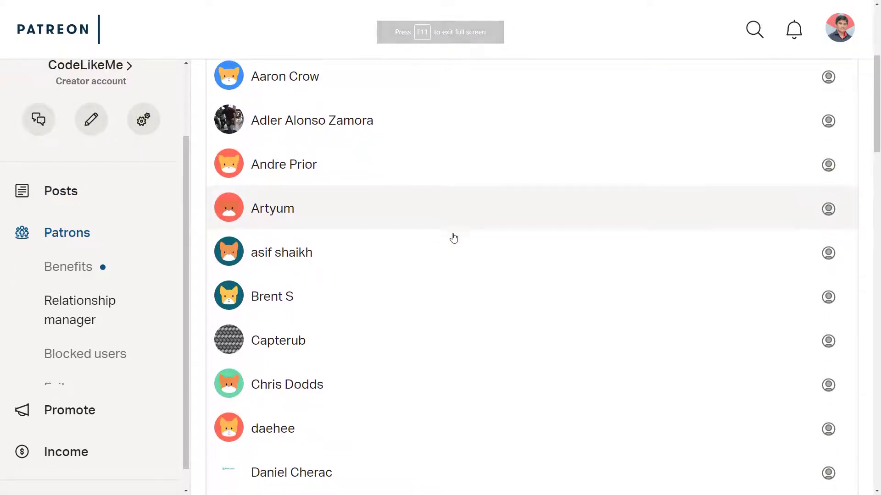
scroll(454, 238, "down", 12)
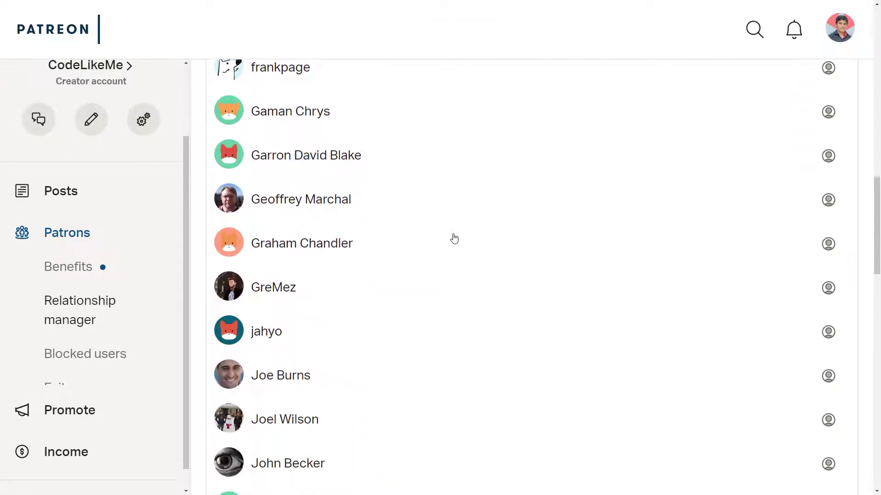
scroll(453, 238, "down", 12)
scroll(452, 240, "down", 1)
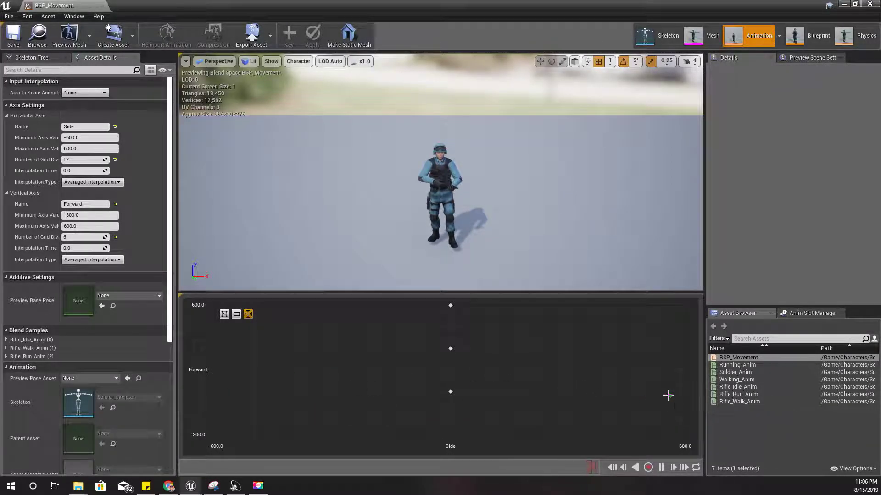
- Switch to Mixamo in the browser and search its animations for "walk left"
left_click(168, 486)
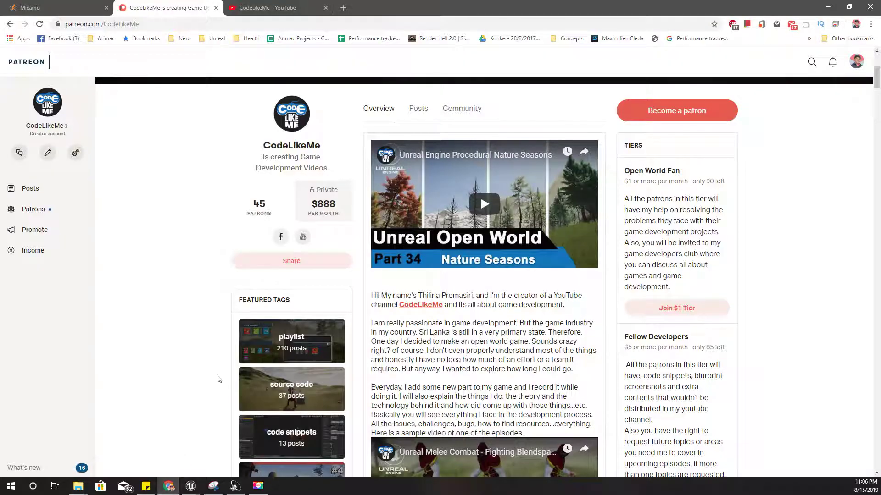
left_click(94, 7)
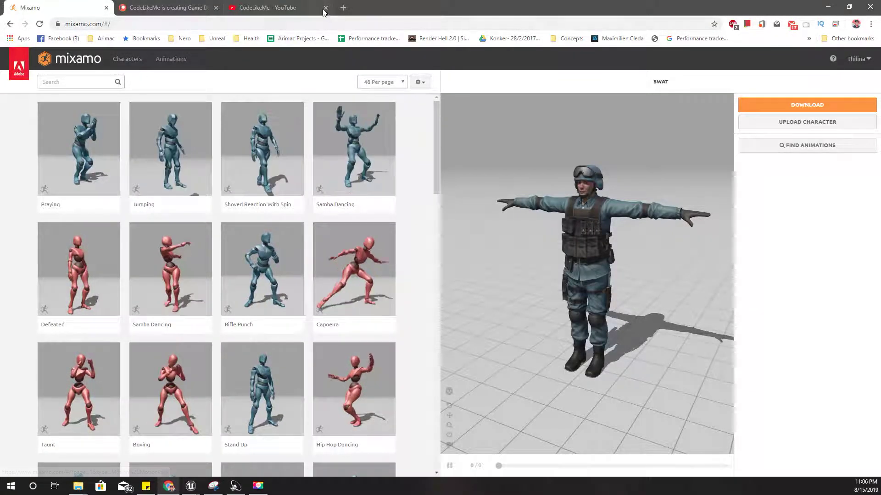
left_click(82, 83)
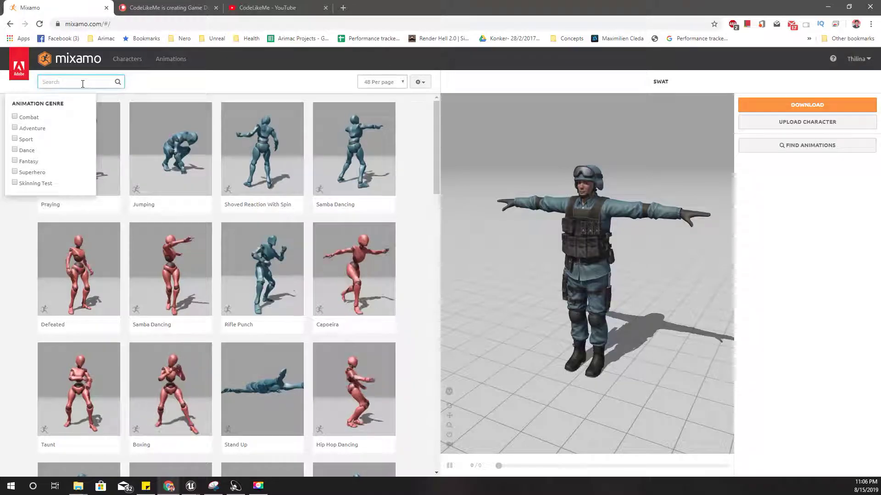
type("wal")
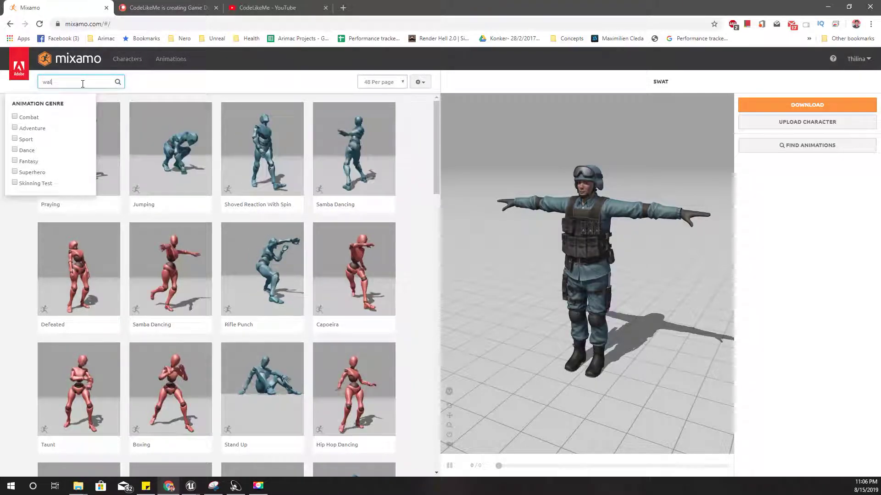
type("k left")
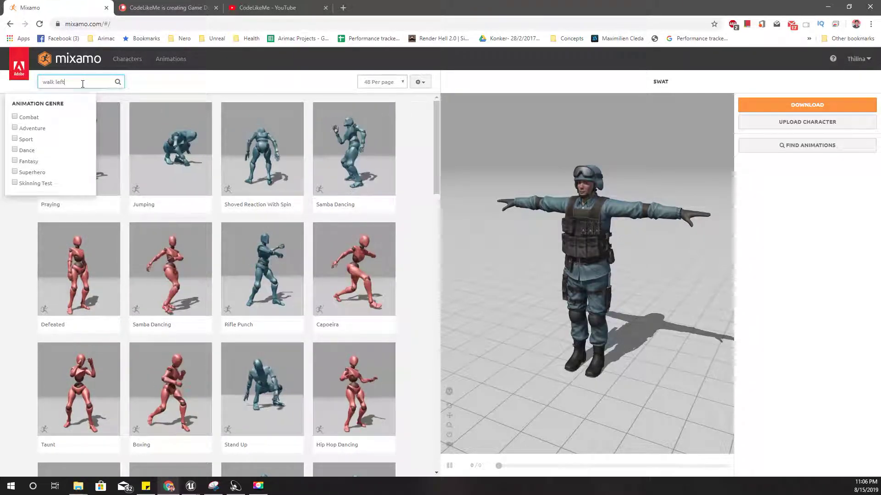
key("Return")
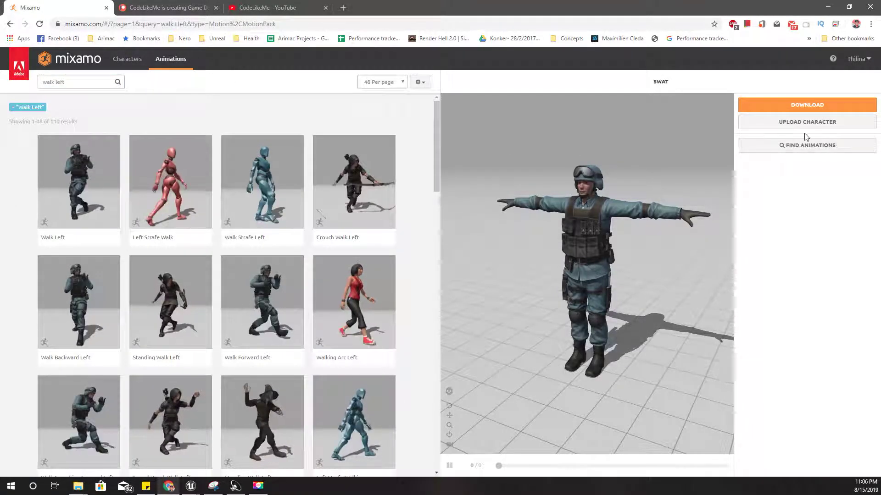
- Reload the animation list for the SWAT character and repeat the "walk left" search
left_click(775, 146)
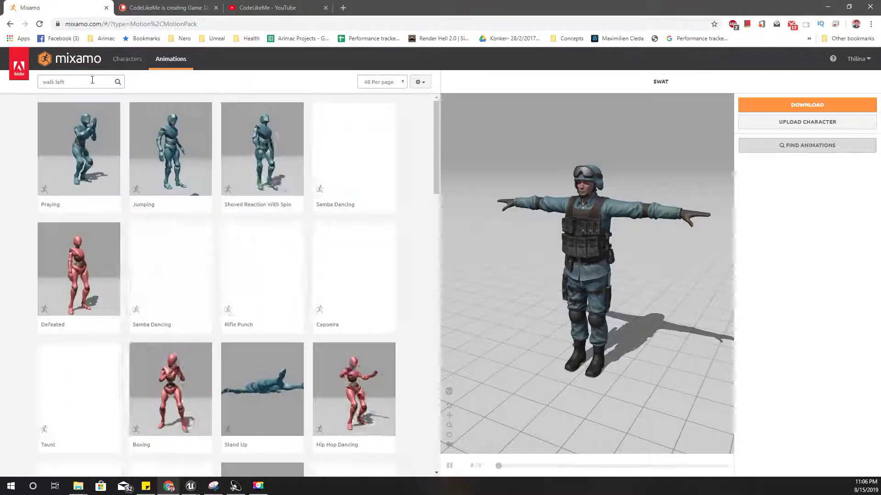
left_click(117, 81)
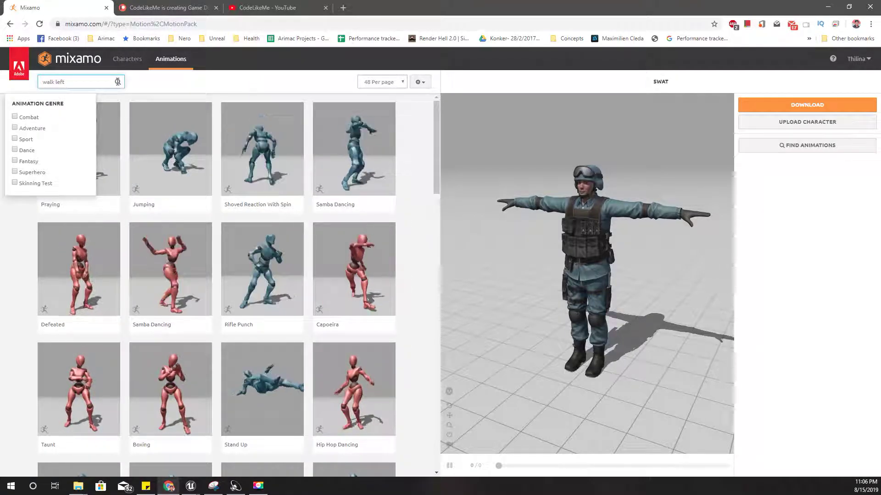
key("Return")
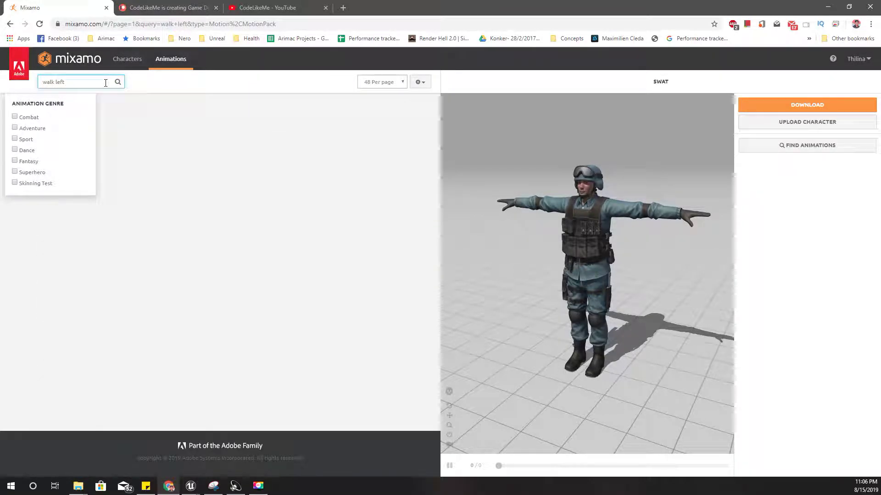
left_click(259, 100)
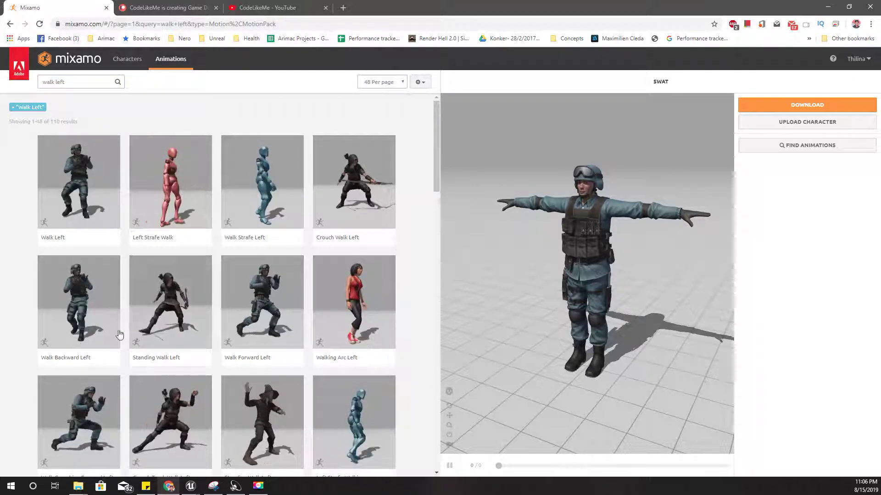
- Browse the walk-left results, apply the first Walk Left animation to the SWAT character with In Place enabled, and pause its playback
scroll(210, 298, "down", 7)
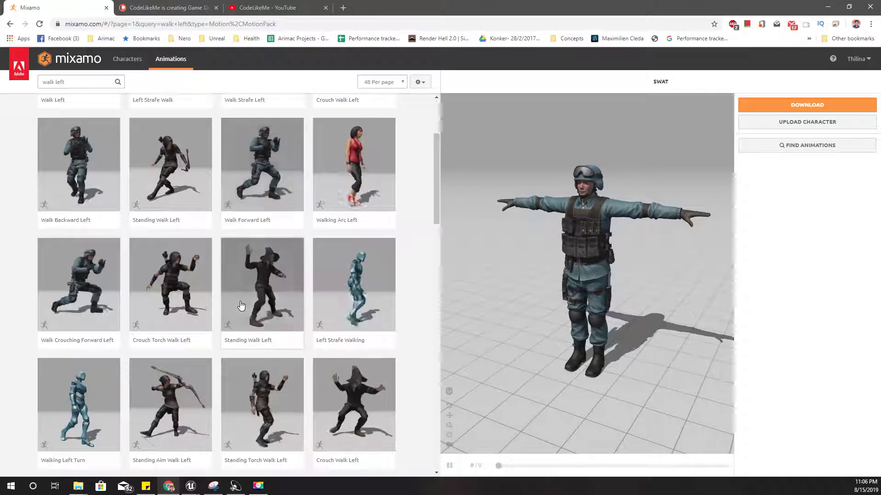
scroll(113, 299, "down", 5)
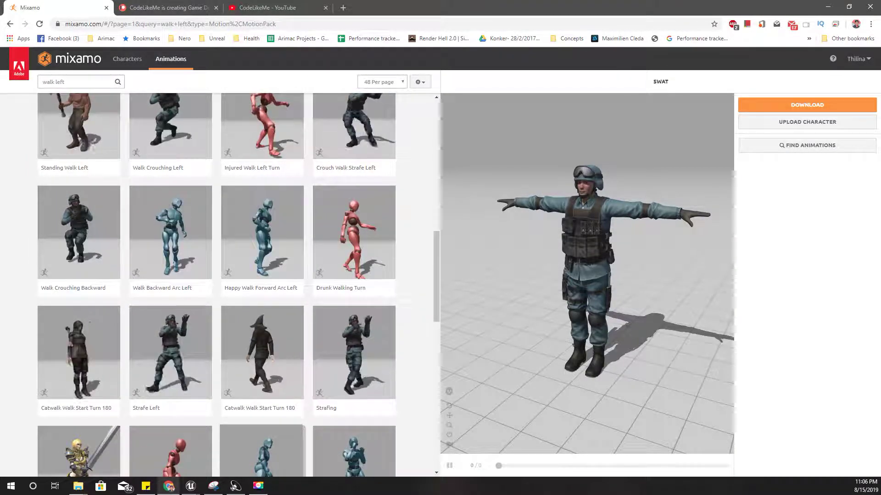
scroll(202, 271, "down", 3)
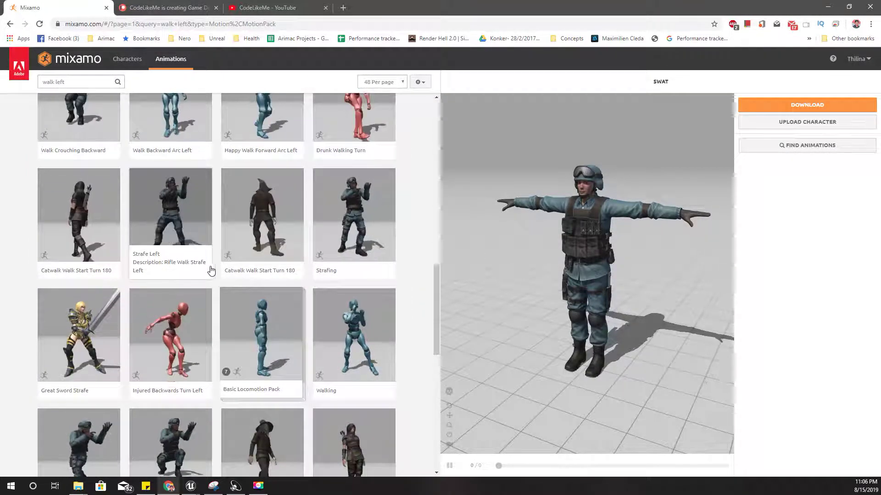
scroll(371, 289, "down", 4)
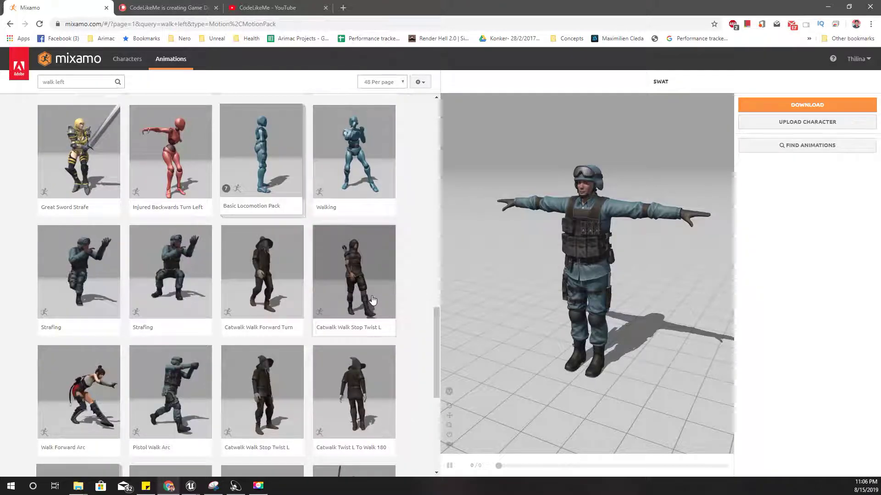
scroll(369, 299, "up", 15)
scroll(366, 297, "up", 3)
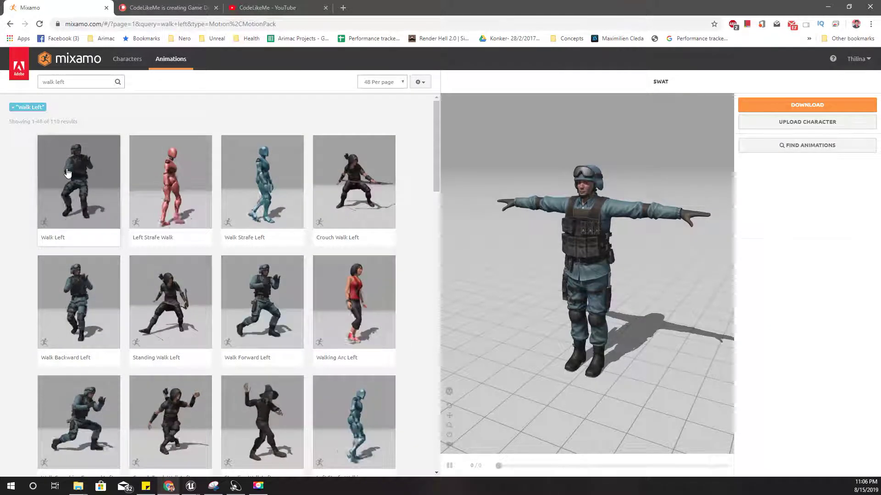
left_click(68, 173)
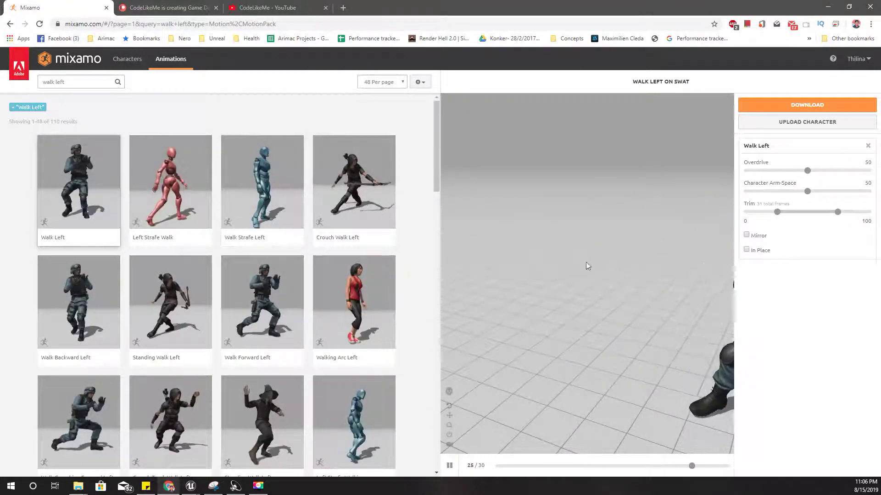
left_click(746, 249)
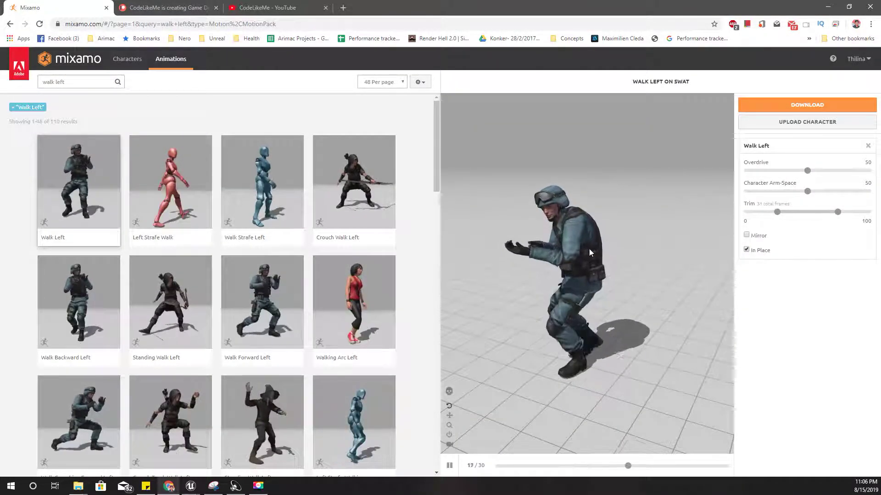
left_click(450, 466)
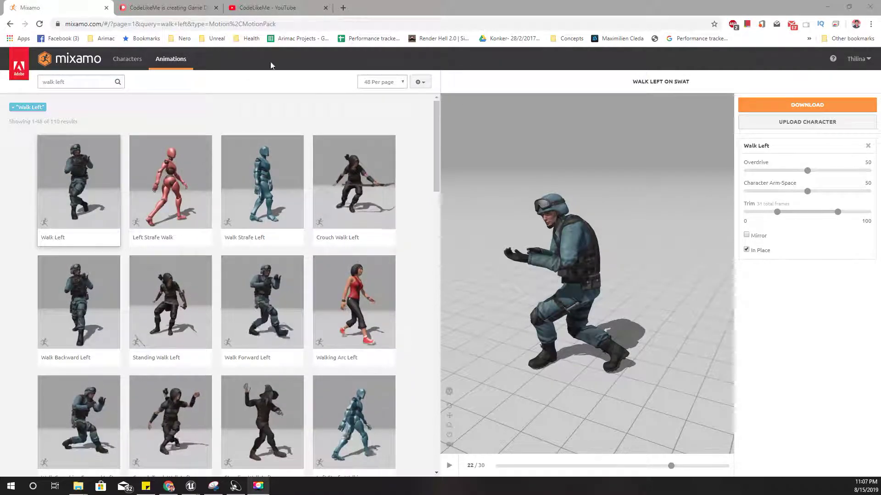
mouse_move(438, 113)
left_mouse_down()
mouse_move(438, 145)
mouse_move(435, 112)
left_mouse_up()
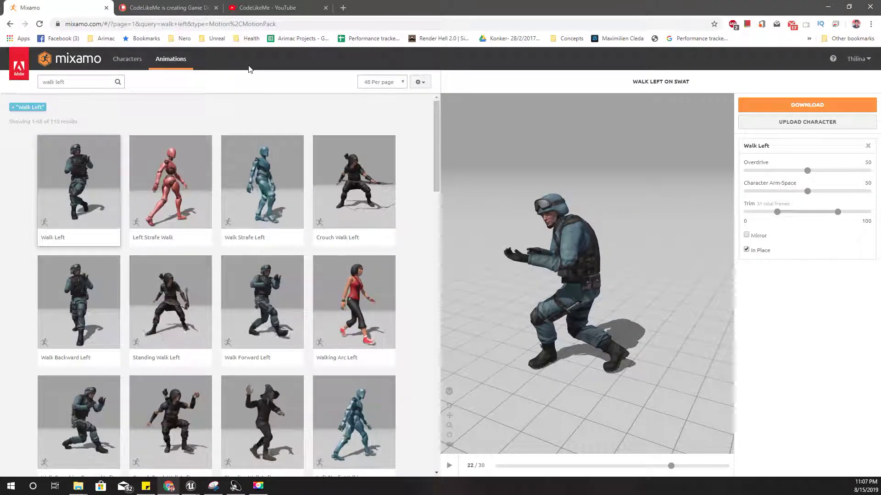
- Switch to Unreal Editor and dock the BSP_Movement window alongside the main editor's other tabs
left_click(191, 485)
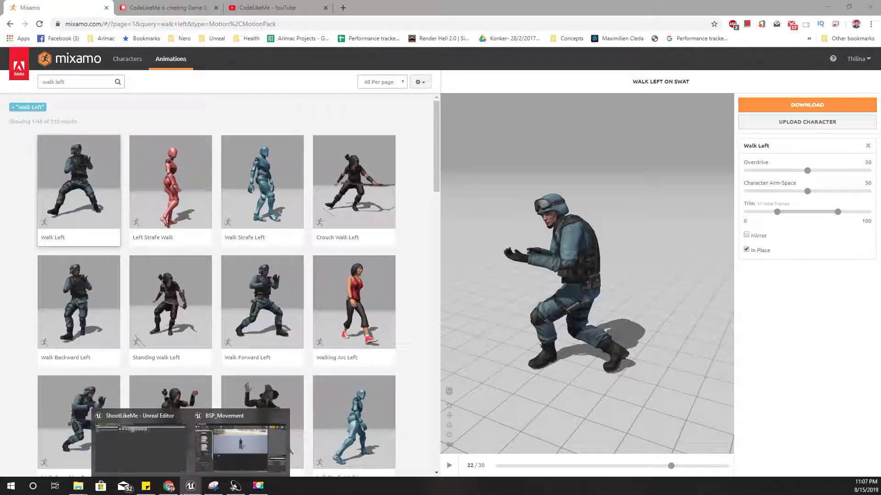
left_click(217, 440)
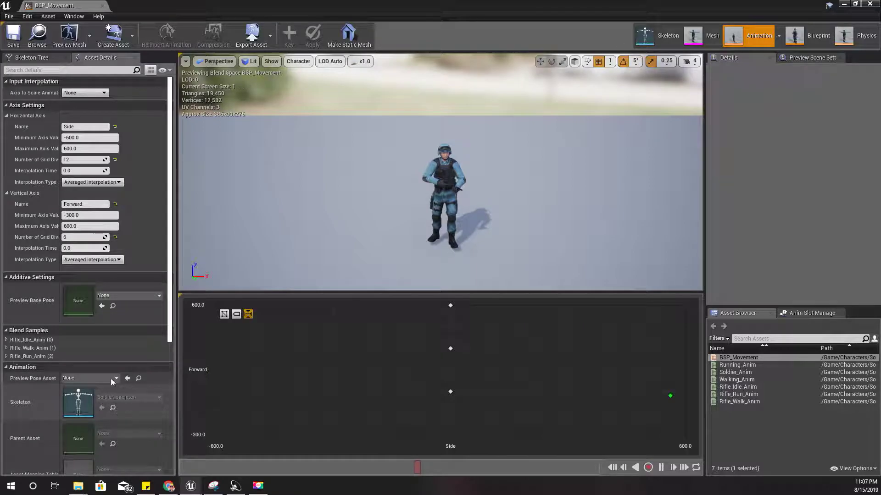
left_click_drag(68, 4, 438, 9)
- Export the Soldier skeletal mesh as an FBX file named Soldier into the TPS project folder, accepting the export options
left_click(146, 6)
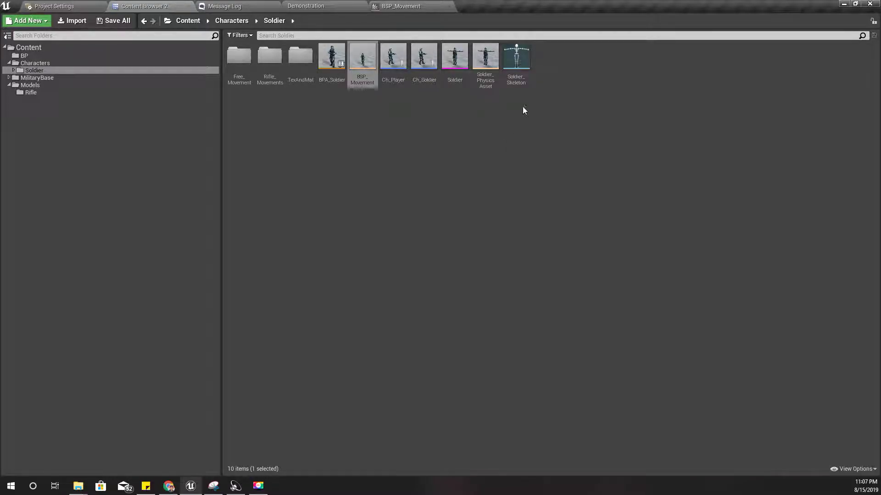
left_click(518, 53)
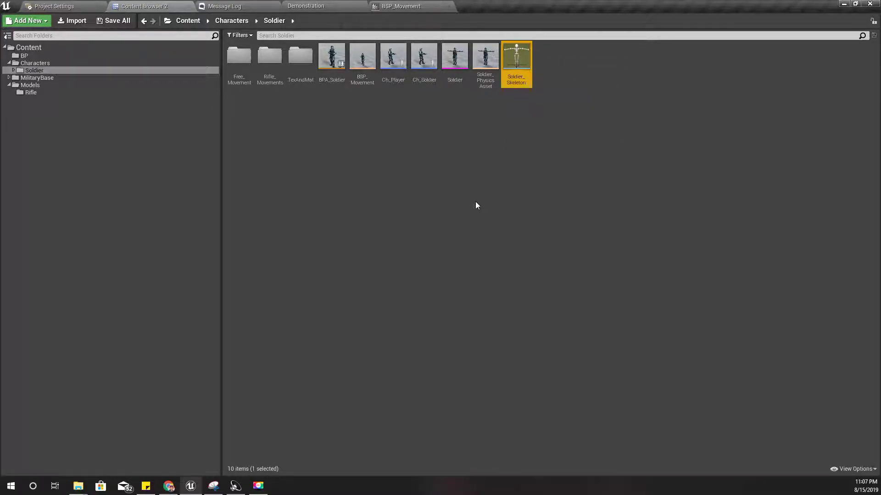
left_click(460, 43)
right_click(455, 50)
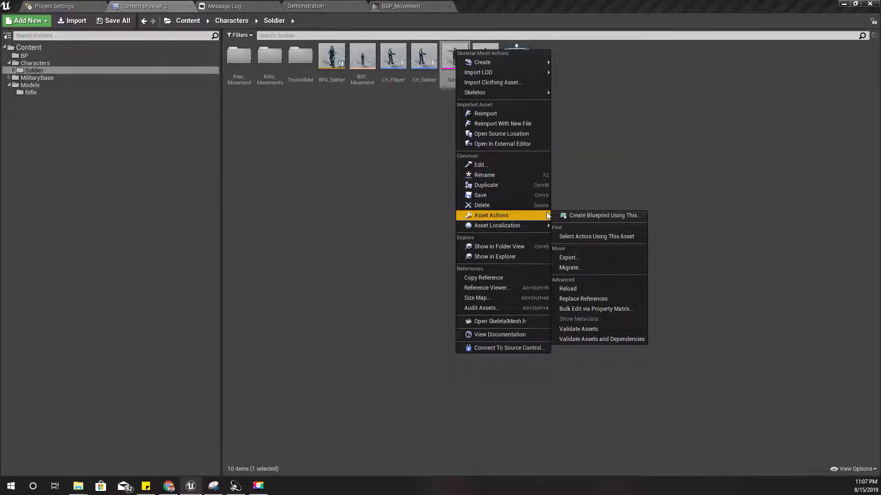
mouse_move(536, 215)
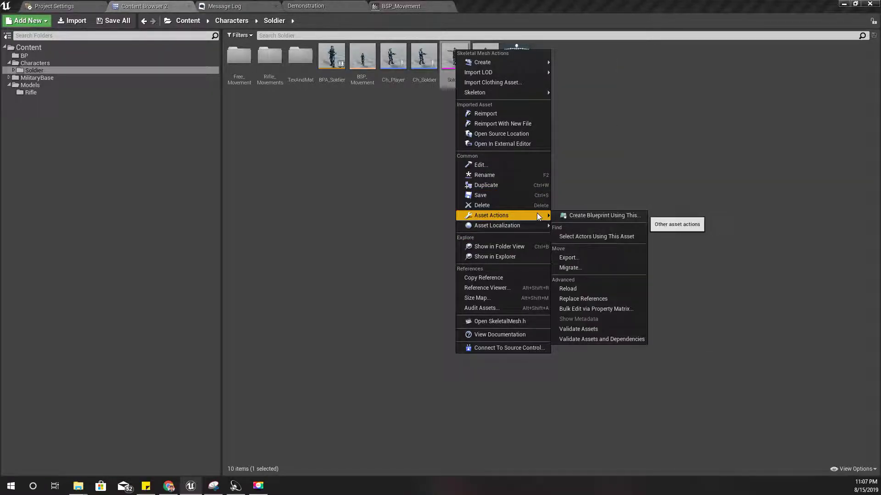
left_click(600, 262)
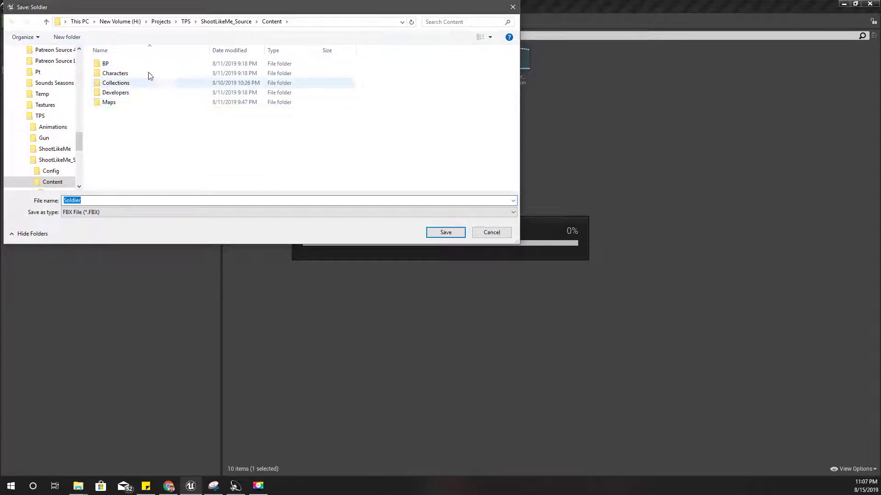
left_click(181, 23)
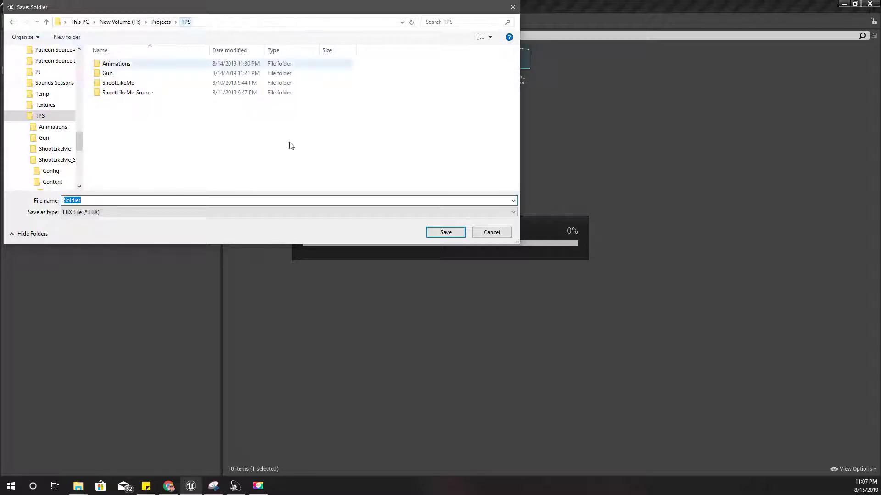
left_click(445, 233)
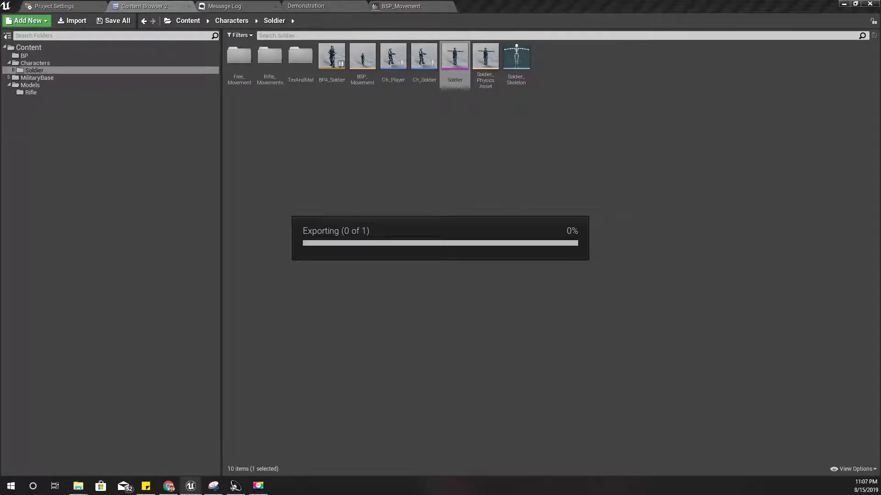
left_click_drag(500, 292, 488, 107)
left_click(540, 313)
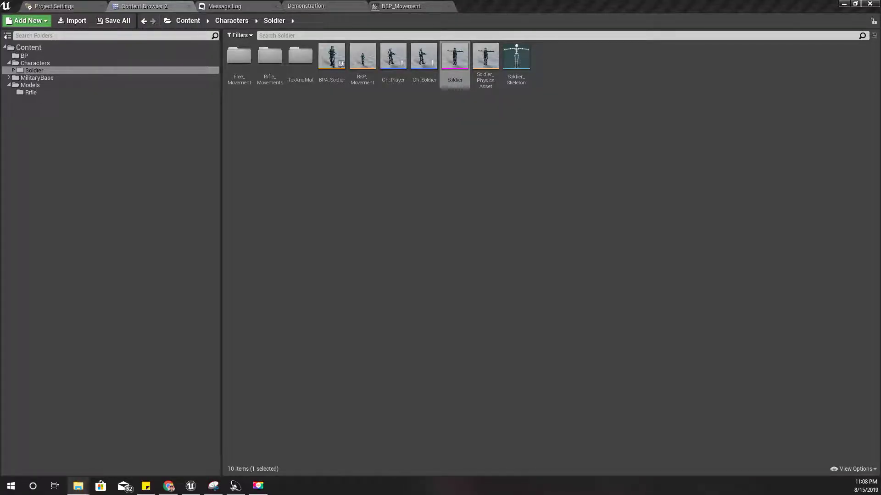
- Upload Soldier.FBX from the TPS folder to Mixamo as a new character and confirm it in the Auto-Rigger review
left_click(78, 486)
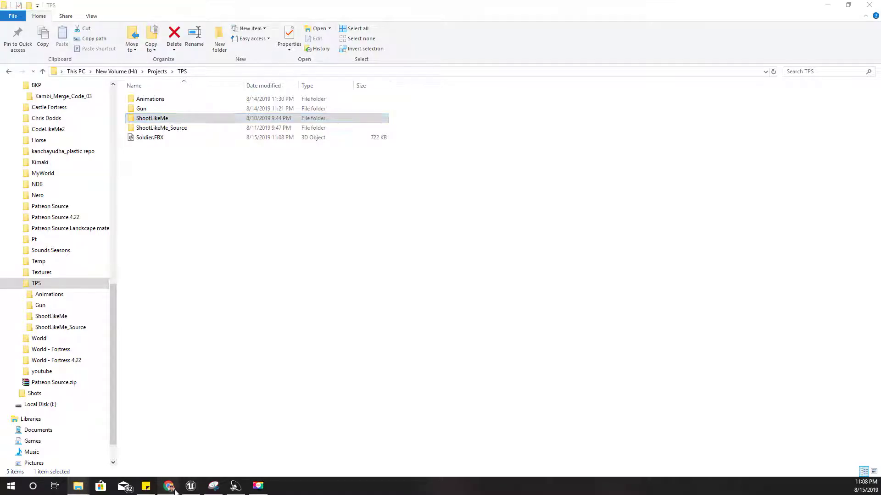
left_click(168, 487)
left_click(796, 124)
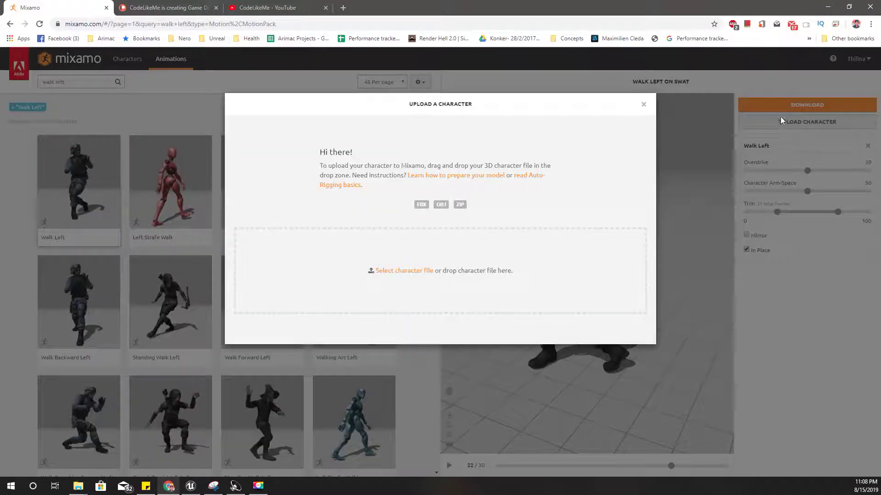
mouse_move(88, 489)
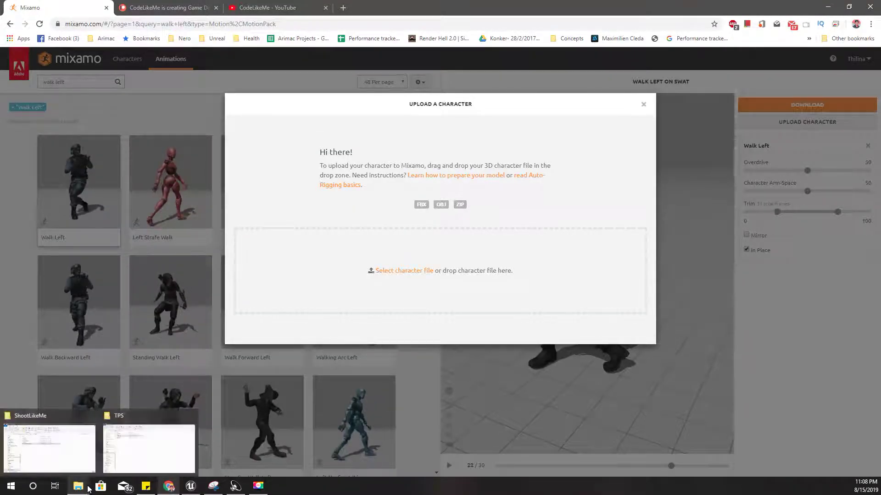
left_click(154, 454)
left_click_drag(139, 138, 396, 368)
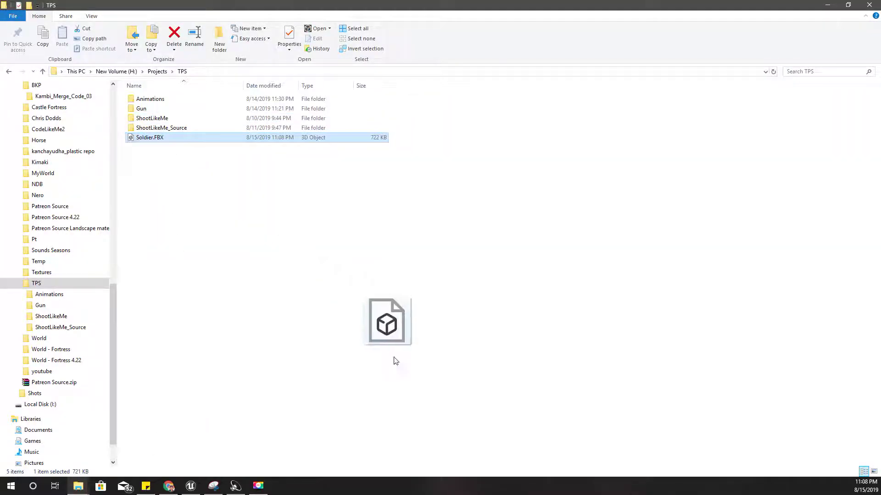
left_click_drag(172, 487, 407, 267)
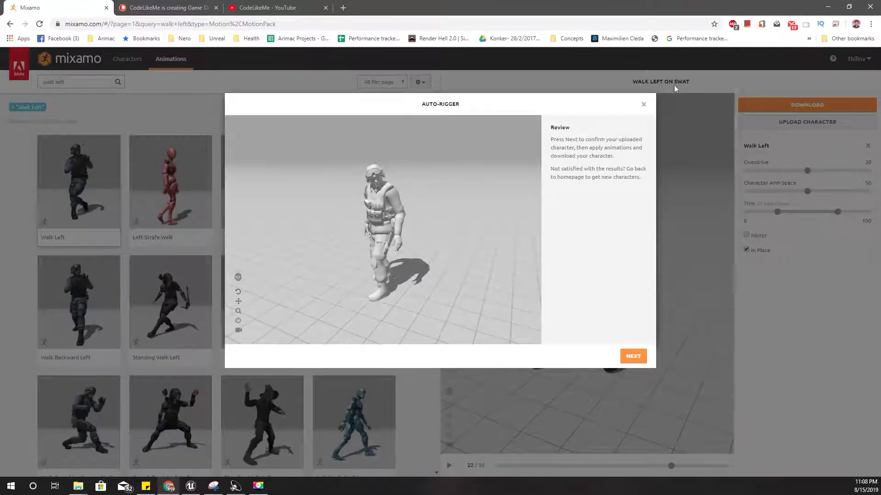
left_click(628, 363)
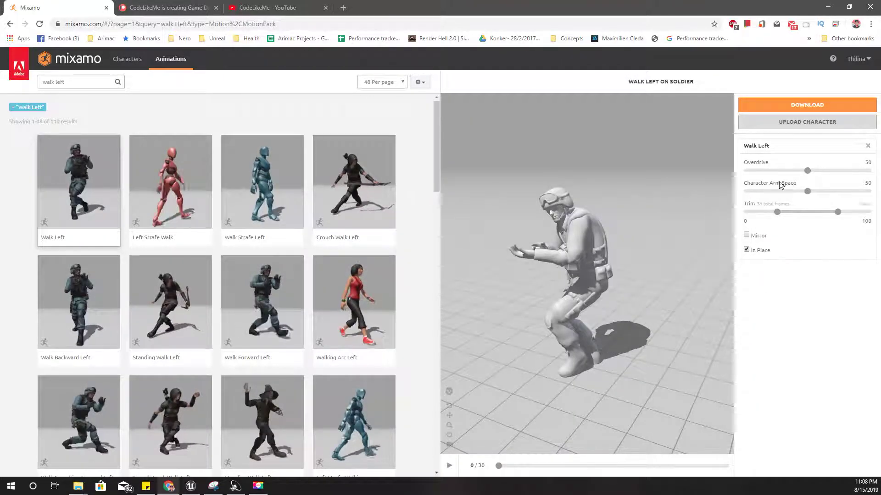
- Compare the Walk Left preview's frames on Mixamo with the forward walk playback of BSP_Movement in Unreal Editor
left_click(580, 466)
left_click_drag(602, 467, 499, 466)
mouse_move(191, 485)
left_click(204, 457)
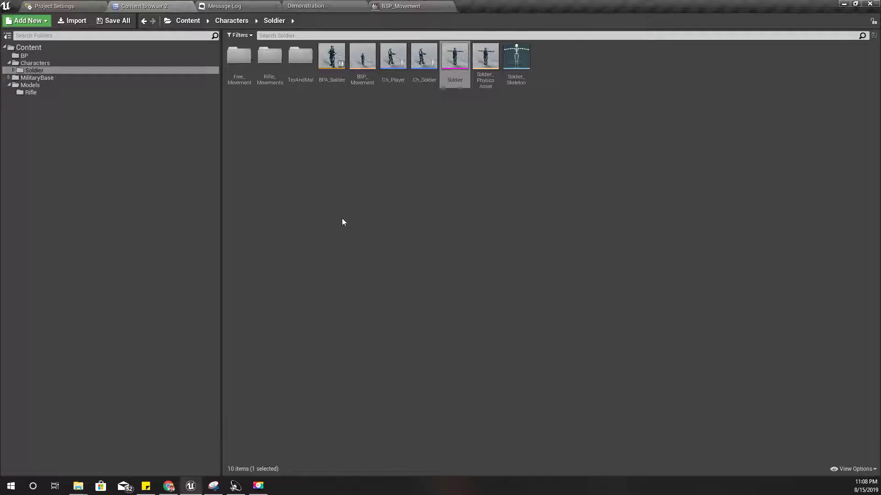
left_click(403, 6)
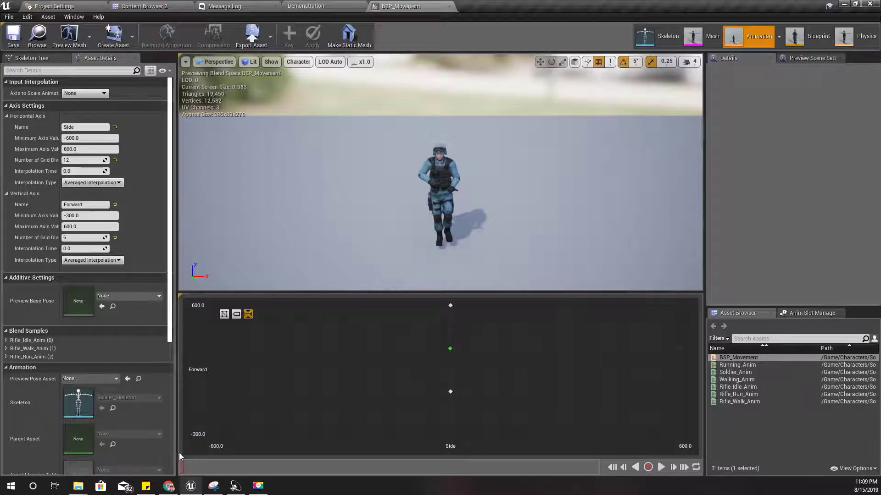
right_click_drag(399, 194, 523, 174)
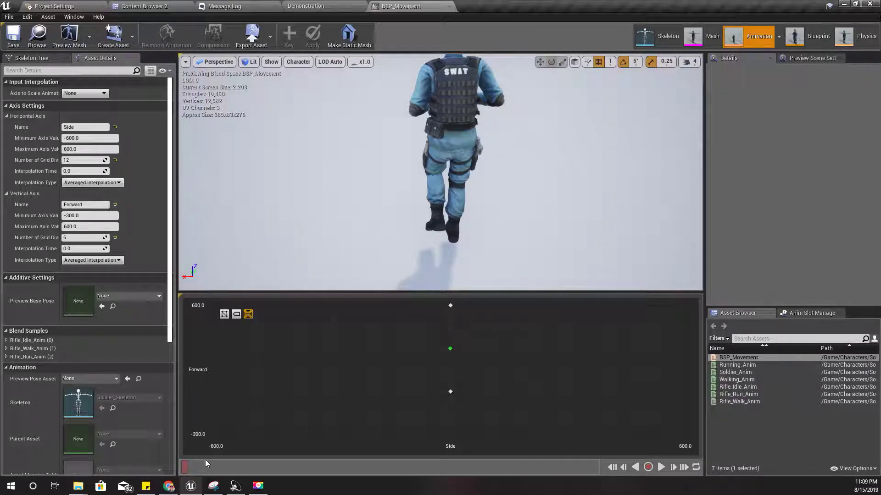
left_click_drag(214, 471, 298, 468)
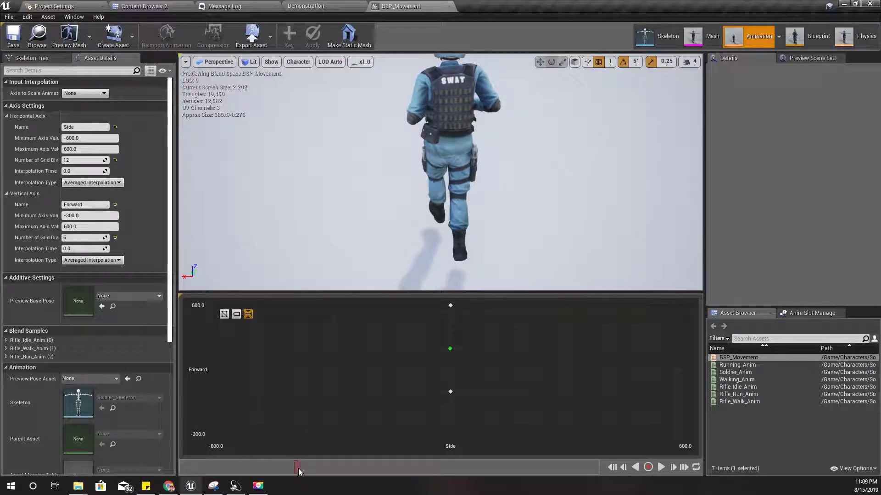
left_click(167, 487)
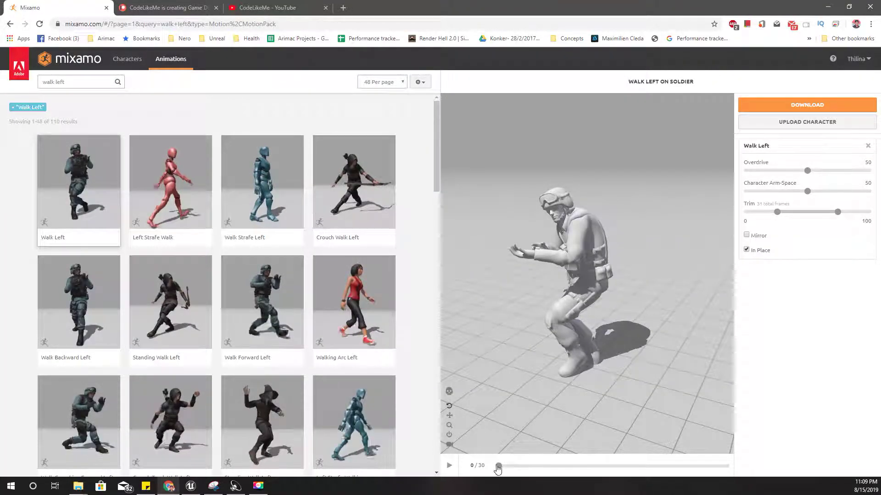
left_click_drag(498, 468, 716, 465)
- Download the soldier's Walk Left animation from Mixamo as FBX at 30 frames per second, without skin
left_click(761, 108)
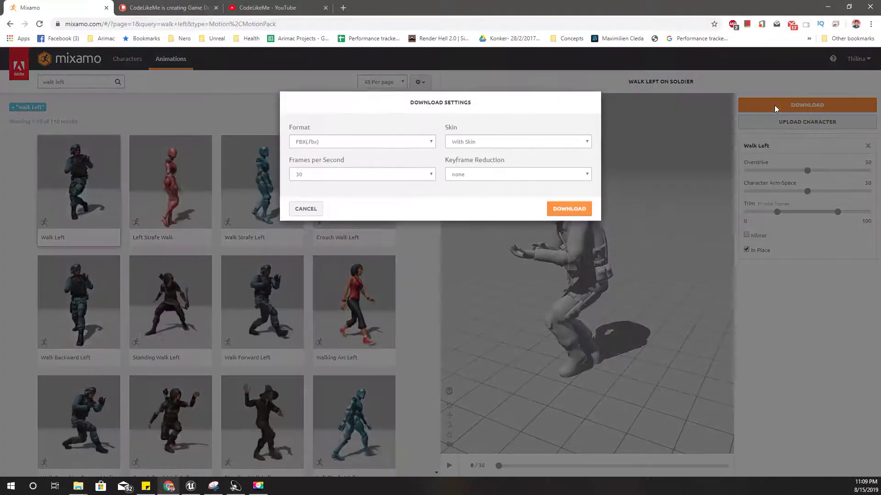
left_click(457, 143)
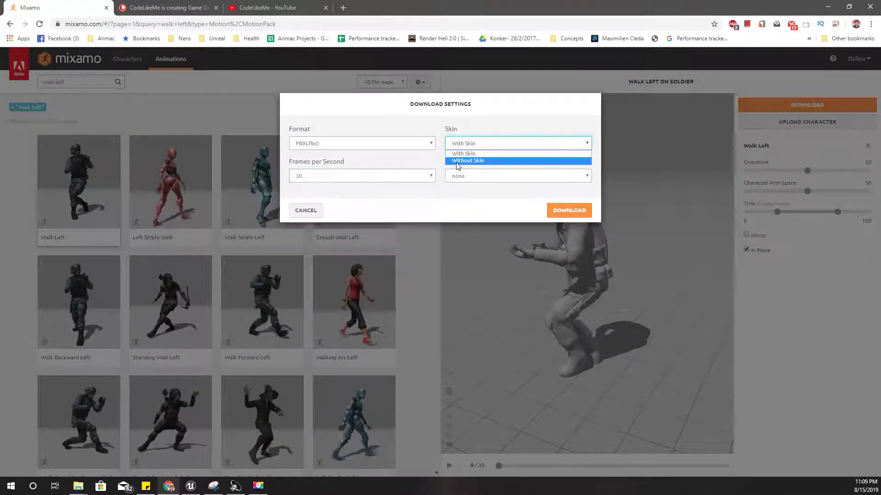
left_click(573, 216)
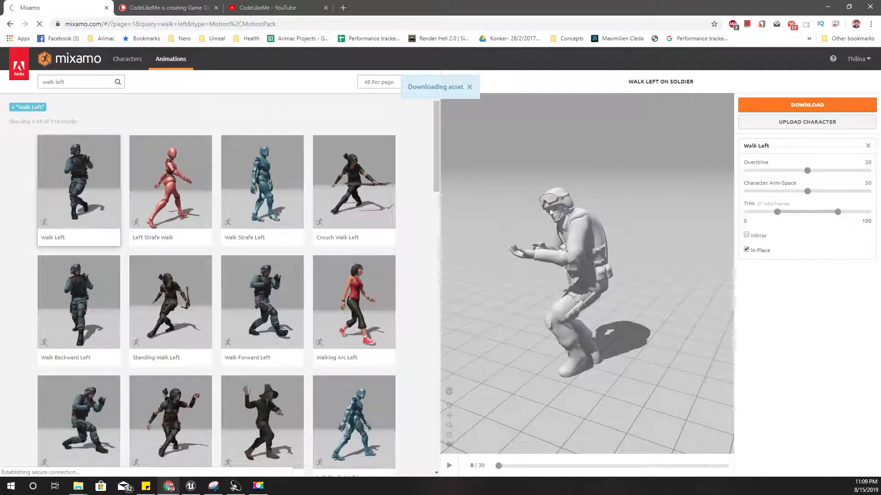
- Try to import Walk Left.fbx into Unreal's Rifle_Movements folder with Soldier_Skeleton and Import Mesh left enabled
left_click_drag(50, 468, 197, 486)
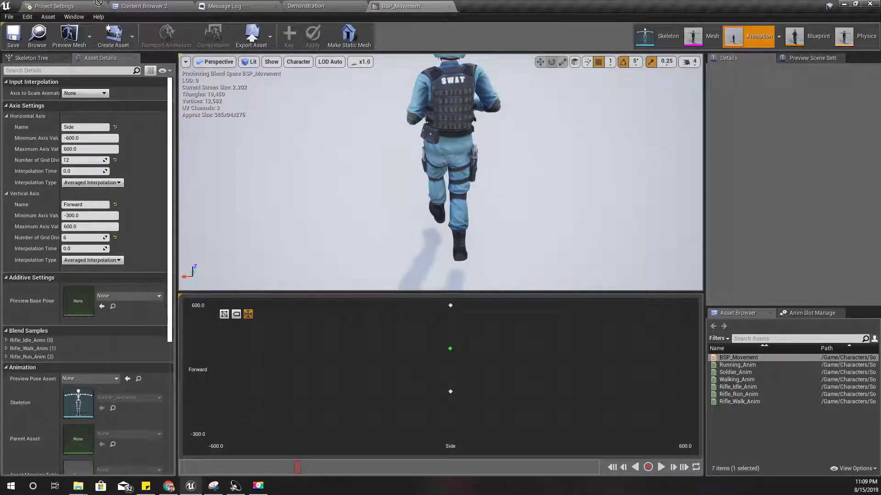
left_click_drag(133, 6, 132, 6)
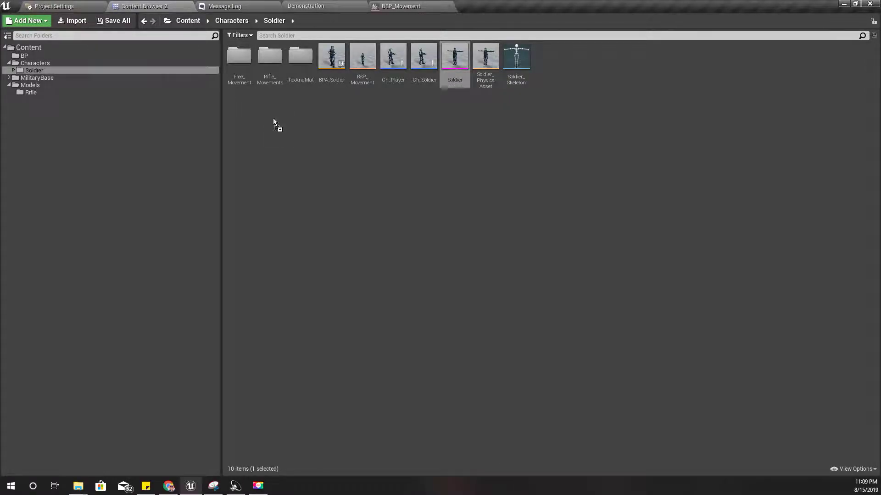
left_click_drag(281, 110, 271, 62)
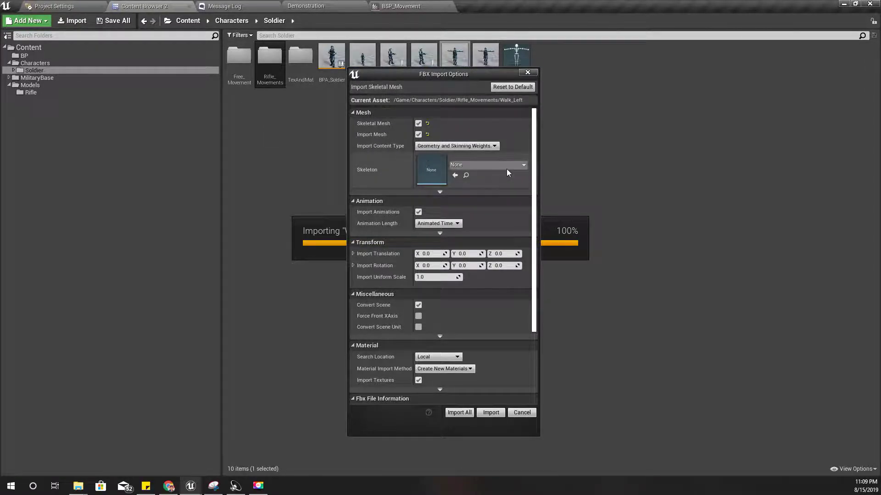
left_click(506, 169)
left_click(482, 248)
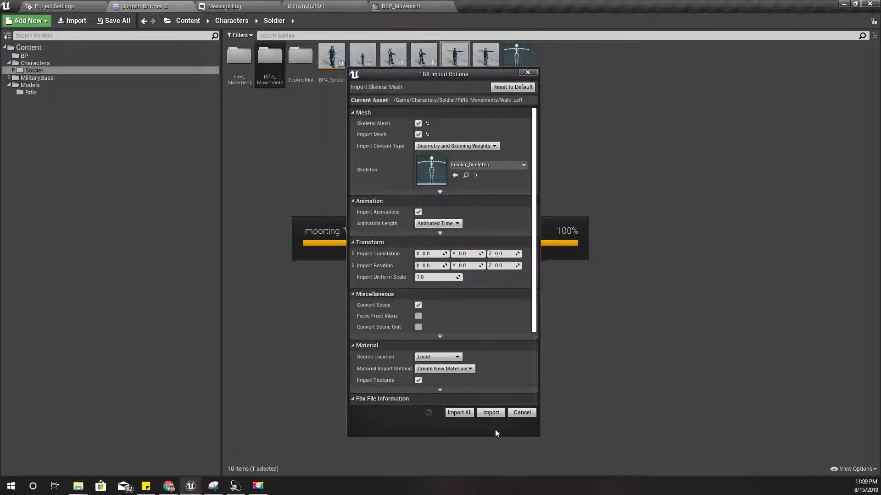
left_click(495, 414)
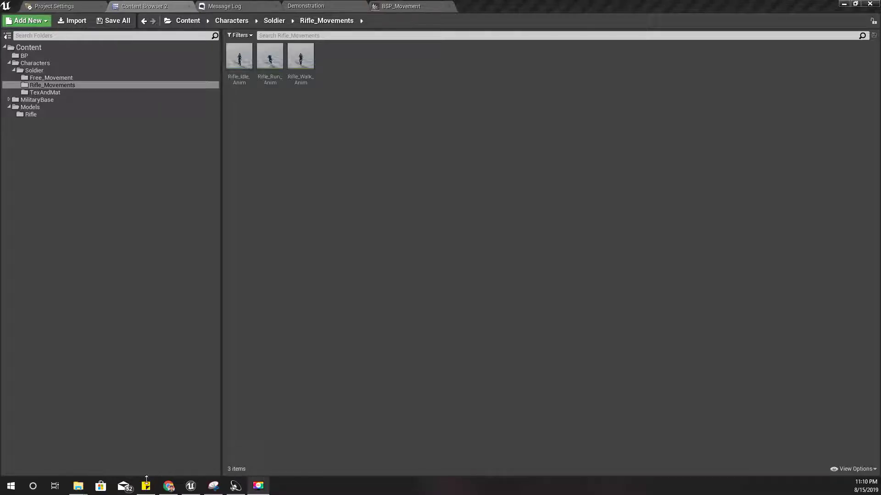
- Import Walk Left.fbx into Rifle_Movements on Soldier_Skeleton with Import Mesh off, and send the crash report to restart Unreal Editor
left_click(169, 487)
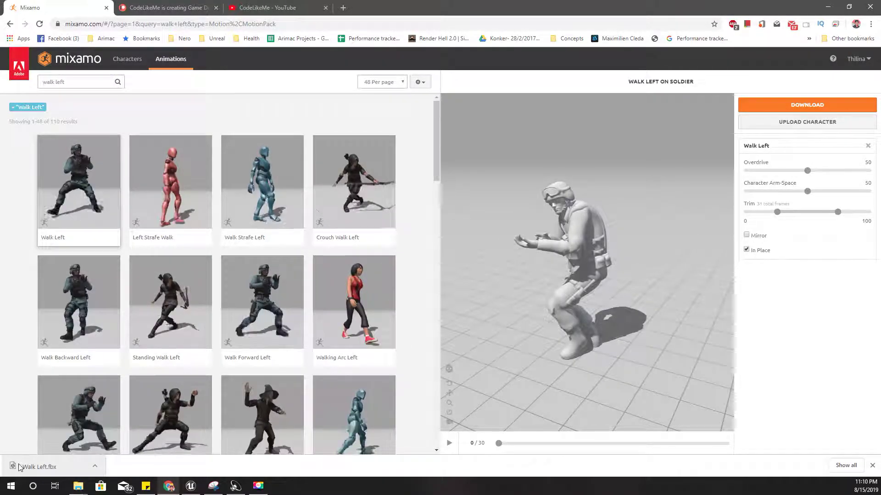
left_click_drag(21, 467, 326, 138)
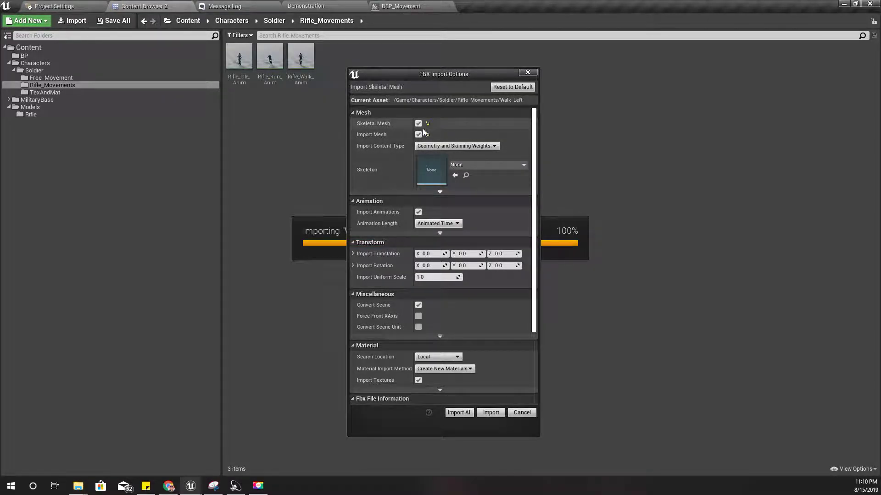
left_click(418, 135)
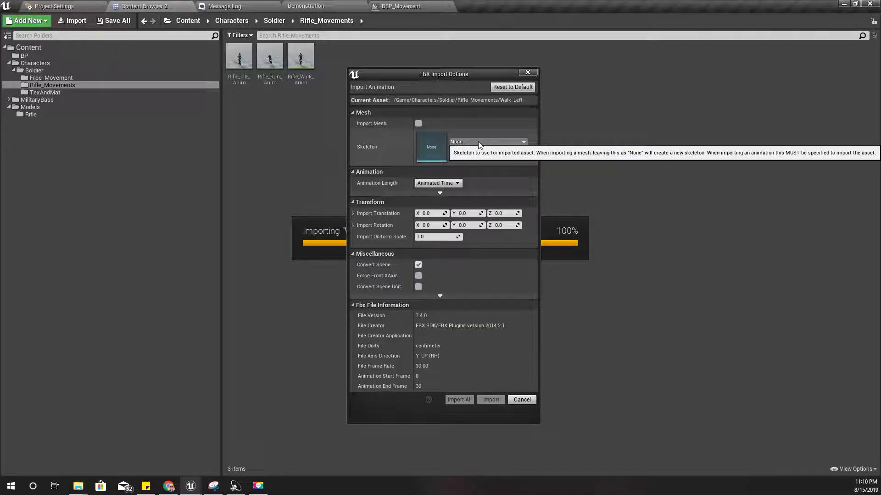
left_click(477, 142)
left_click(500, 238)
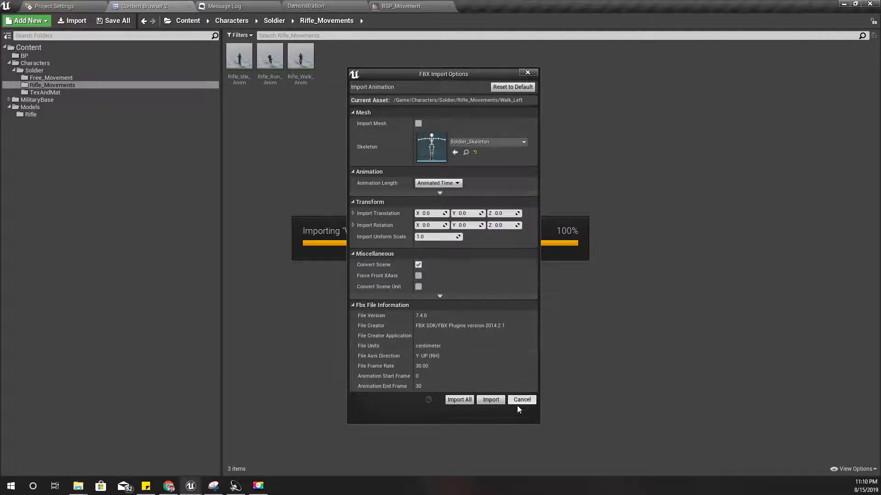
left_click(495, 400)
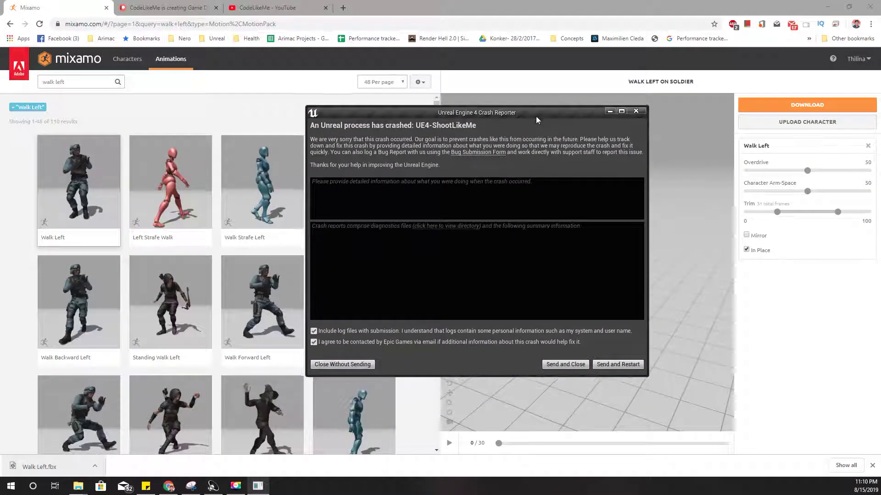
left_click(617, 364)
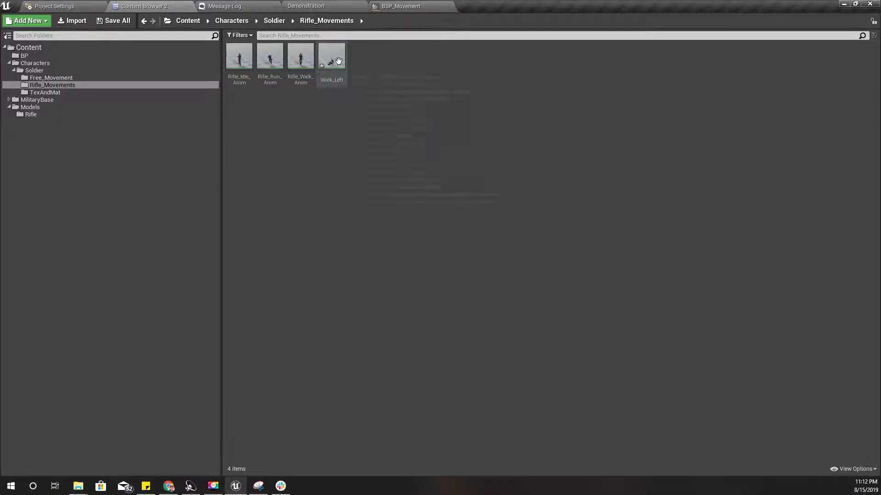
- Set the Walk_Left animation's import rotation to 90 on X, reimport it, and return to its preview
double_click(342, 65)
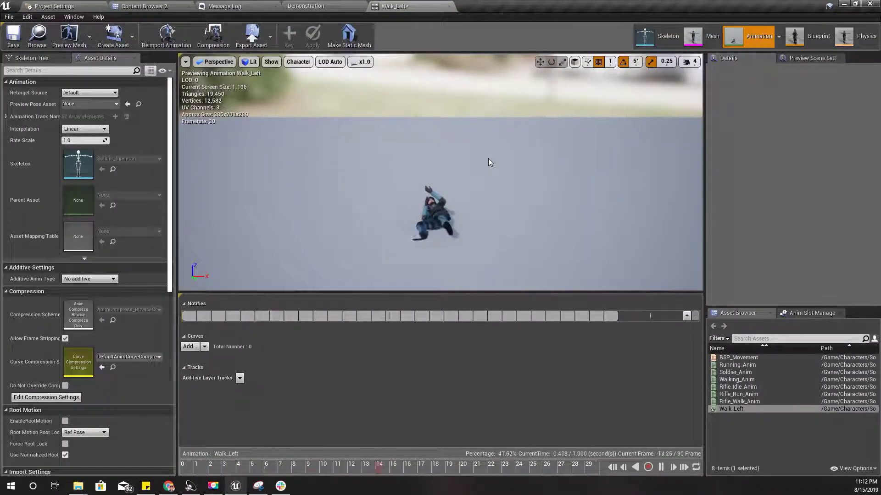
right_click_drag(473, 194, 470, 257)
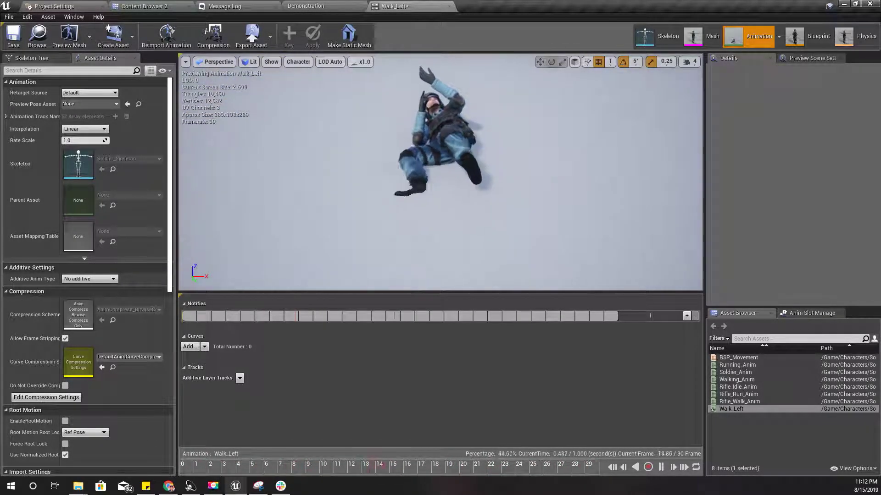
scroll(473, 194, "down", 1)
scroll(132, 256, "down", 8)
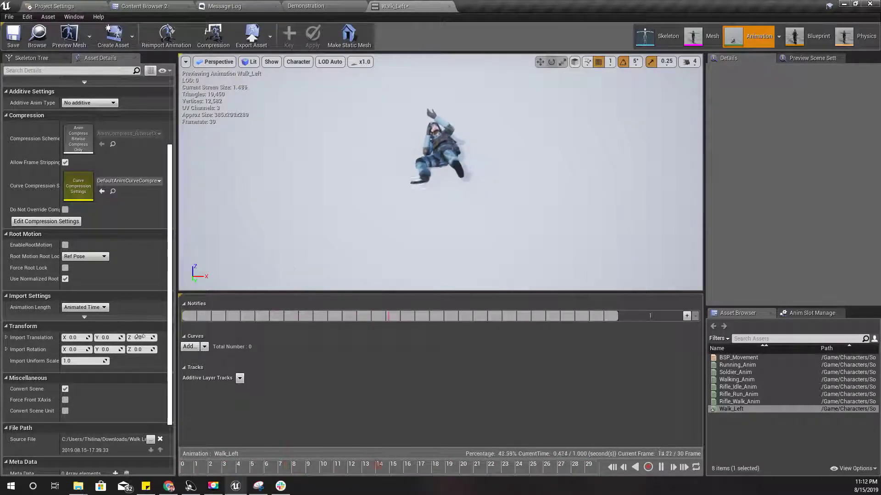
left_click(83, 351)
type("9")
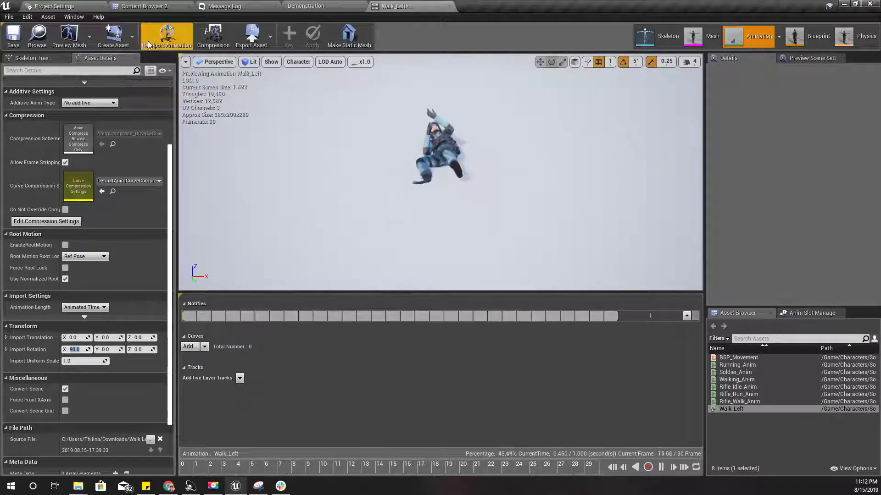
left_click(162, 37)
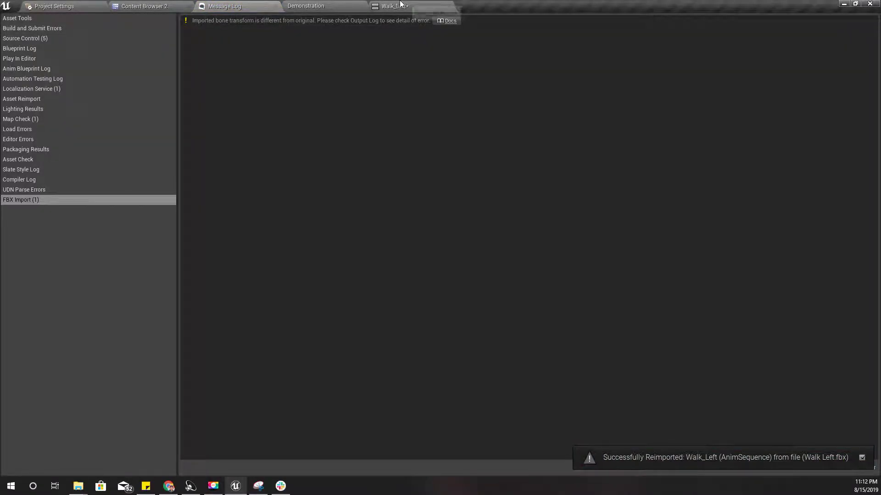
left_click(399, 6)
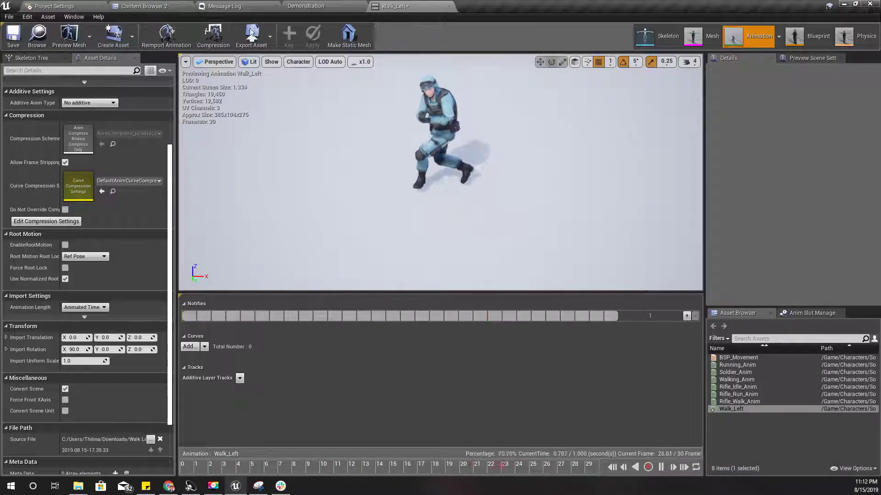
- Open BSP_Movement, view the soldier from behind, and add Walk_Left as a blend sample at about Side -200, Forward 150
left_click(738, 357)
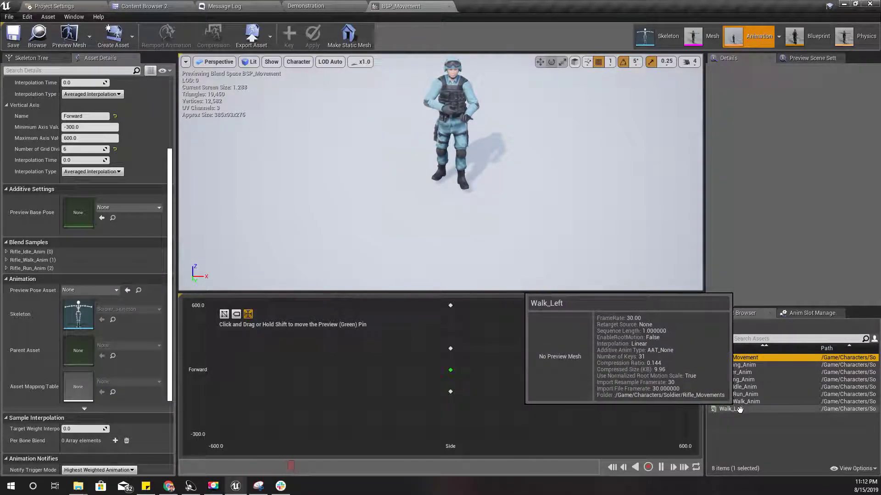
key("shift")
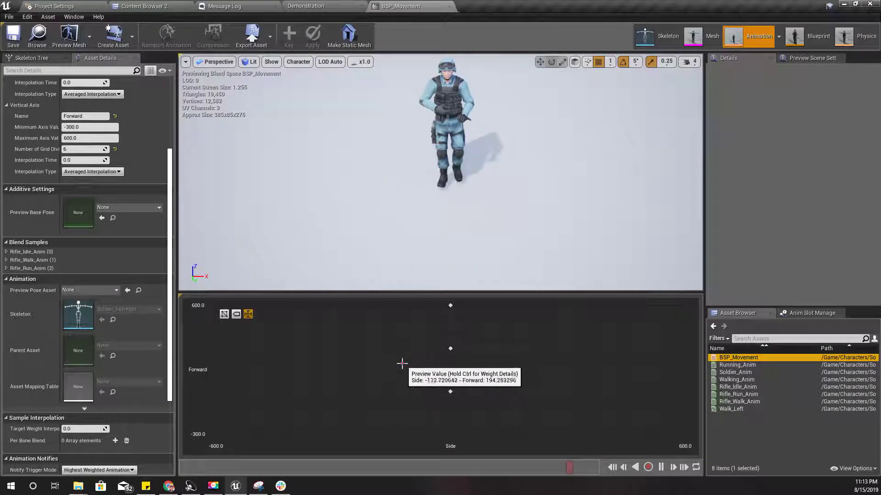
left_click_drag(544, 230, 257, 198, "alt")
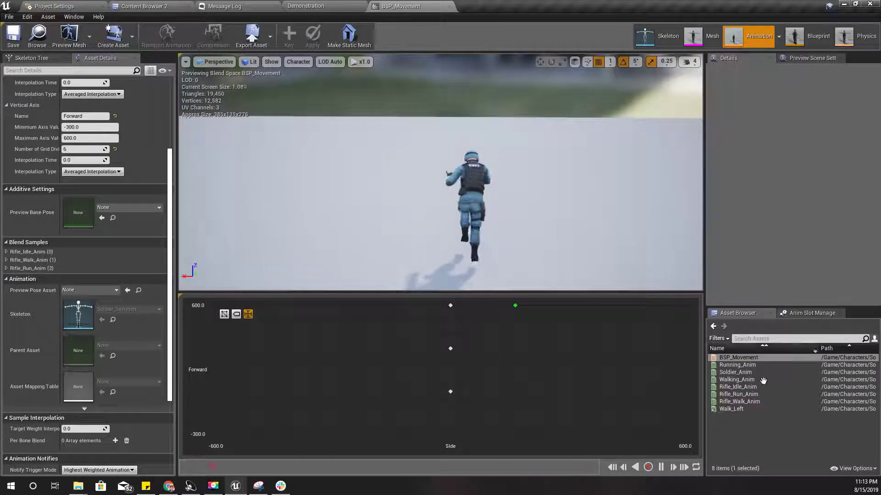
left_click_drag(744, 410, 372, 370)
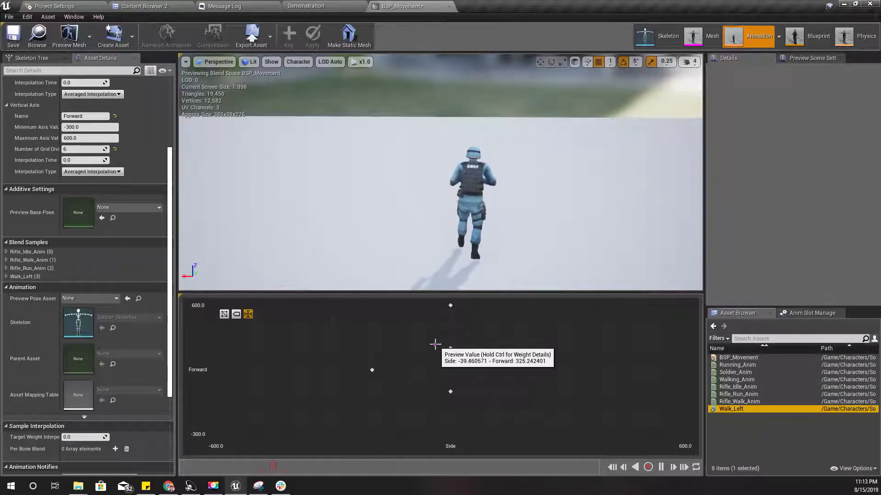
- Preview the blend toward the Walk_Left sample and move that sample to Side -200, Forward 0
mouse_move(449, 343)
left_mouse_down()
mouse_move(377, 372)
mouse_move(233, 367)
mouse_move(464, 364)
mouse_move(405, 368)
left_mouse_up()
left_click(371, 368)
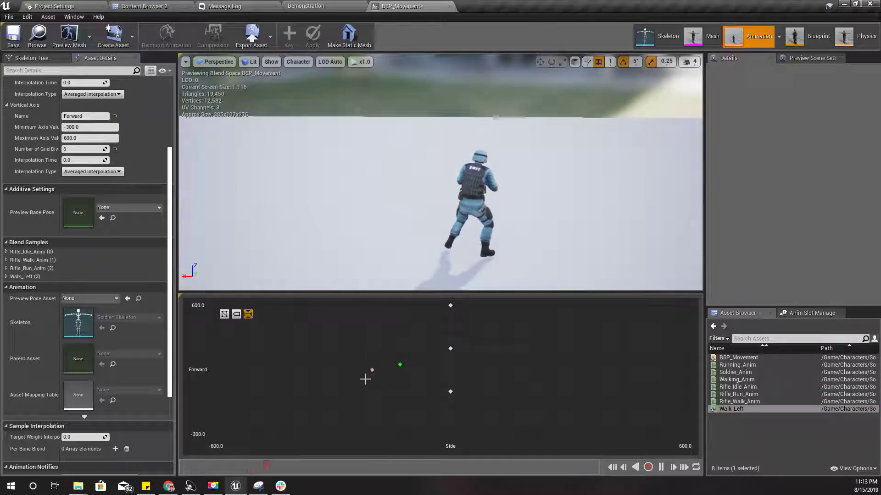
left_click(370, 391)
left_click_drag(449, 392, 383, 393)
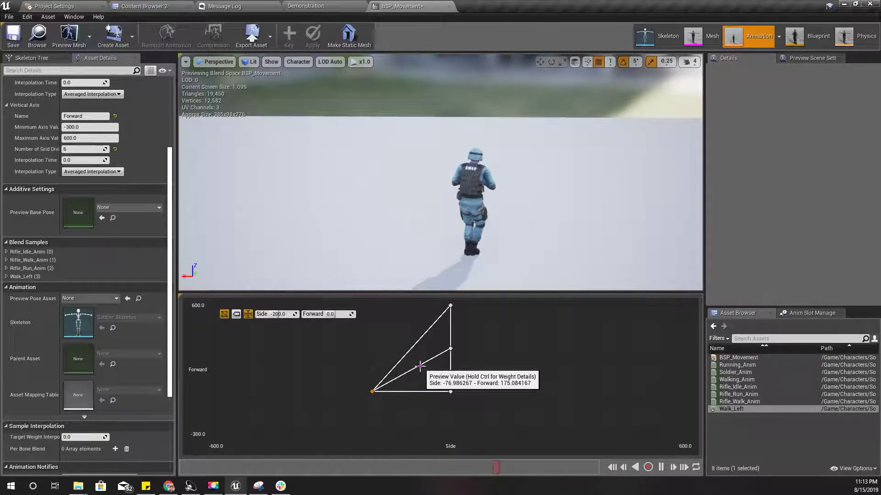
- Scrub the paused preview at the forward-walk sample and at the Walk_Left sample to compare their poses over time
left_click(450, 349)
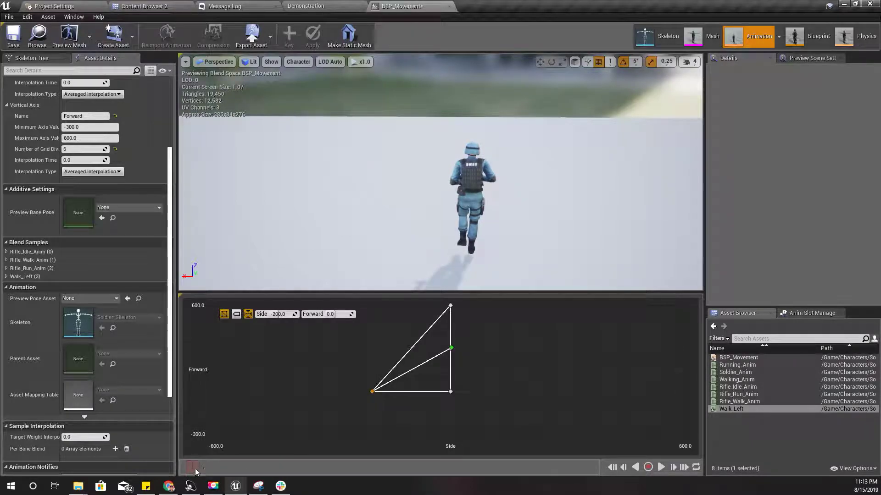
left_click_drag(280, 469, 184, 468)
key("shift")
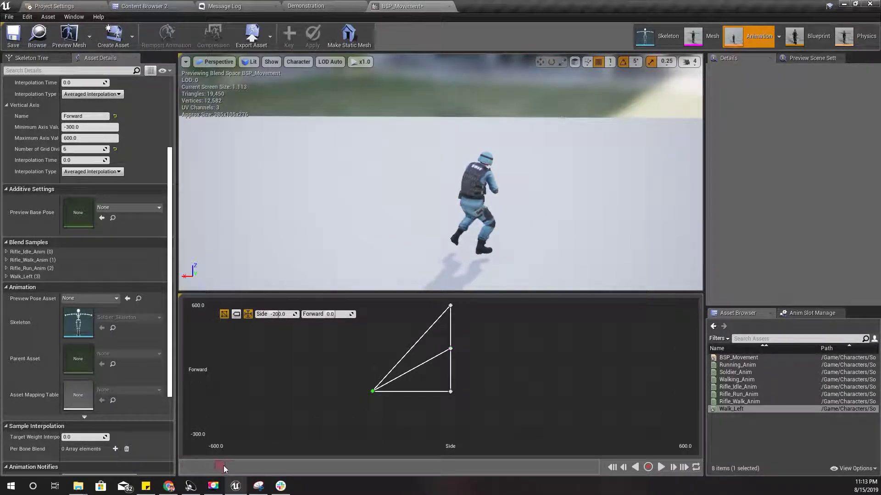
left_click_drag(277, 468, 282, 469)
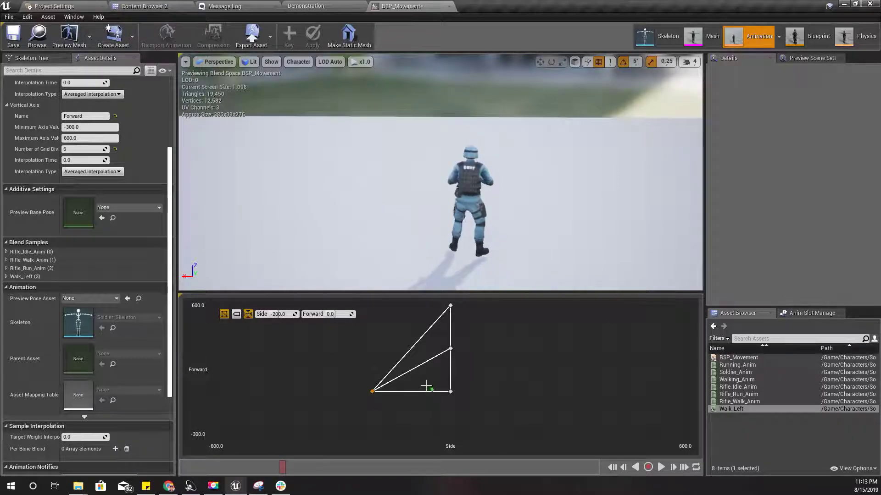
- Preview blends between Walk_Left, idle, forward walk and run, and examine the soldier's motion from the side and from behind
key("shift")
left_click(416, 367)
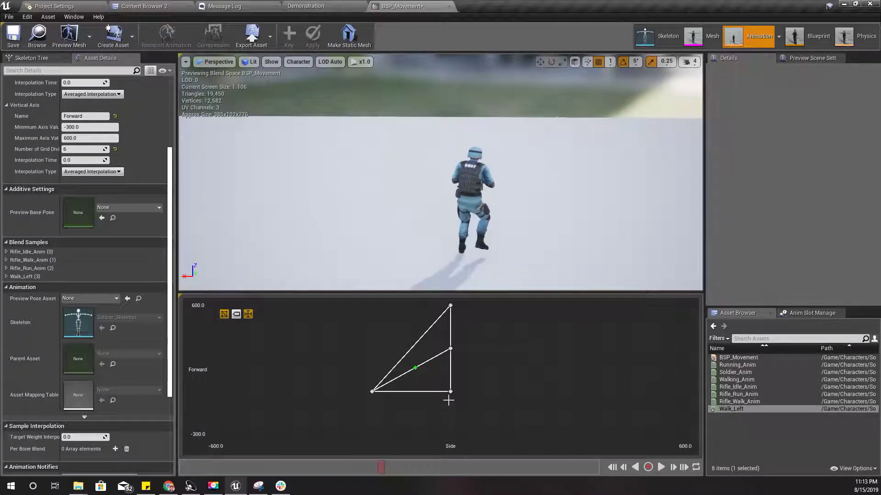
key("shift")
left_click_drag(426, 372, 416, 347)
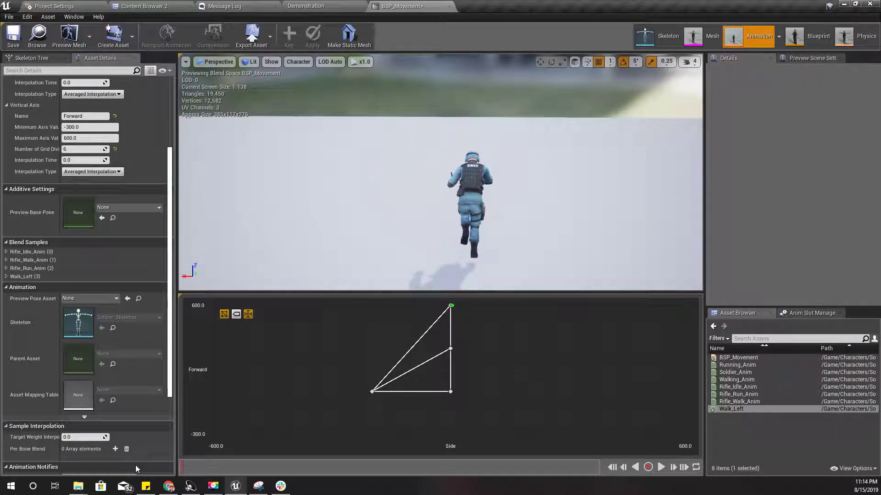
left_click_drag(354, 229, 404, 234, "alt")
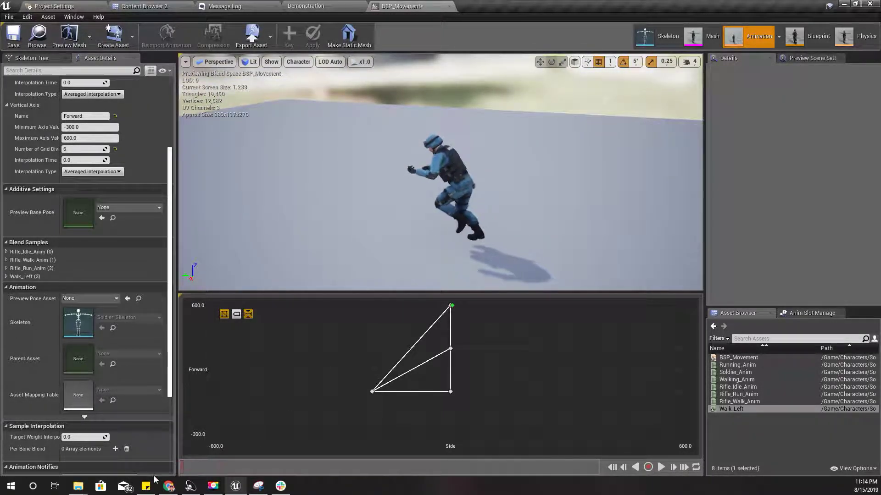
mouse_move(450, 317)
left_mouse_down("shift")
mouse_move(407, 340)
mouse_move(379, 377)
mouse_move(434, 331)
mouse_move(448, 303)
mouse_move(366, 387)
mouse_move(399, 342)
mouse_move(401, 356)
mouse_move(414, 344)
left_mouse_up("shift")
right_click_drag(438, 215, 339, 248)
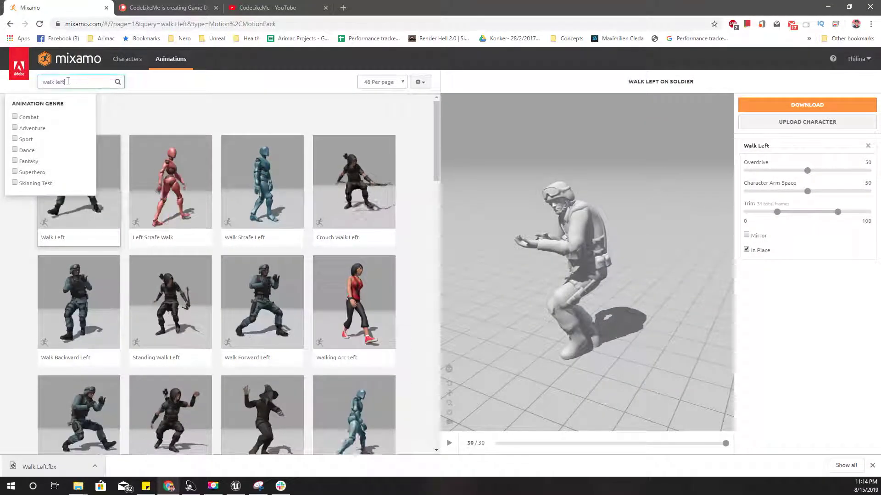
- Search Mixamo for "walk right" and apply the Walk Right animation to the soldier with In Place enabled
key("BackSpace")
key("BackSpace")
key("BackSpace")
key("BackSpace")
type("righ")
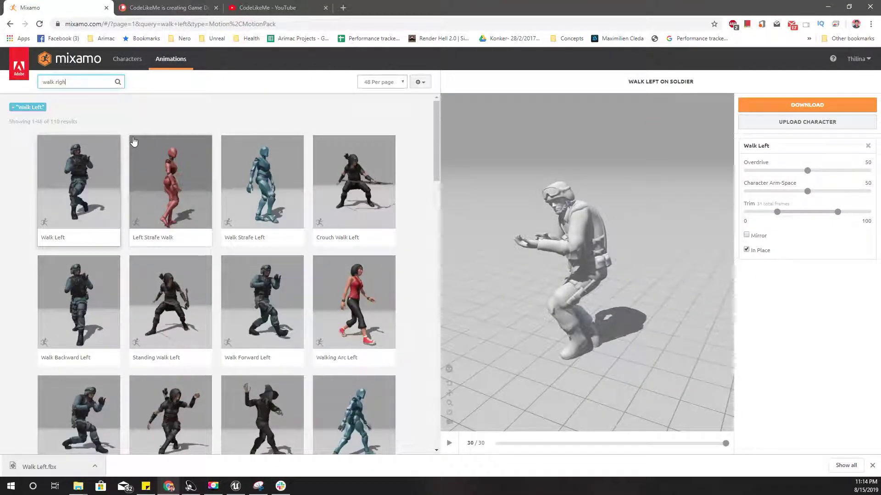
type("t")
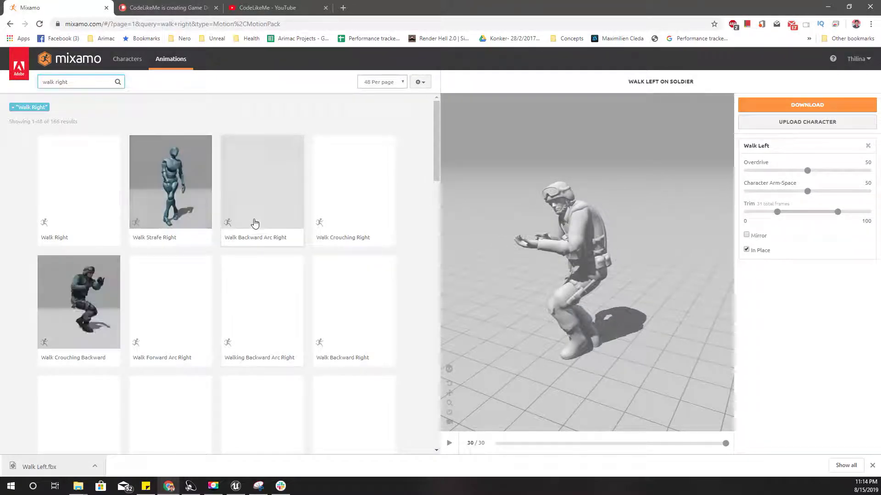
left_click(73, 173)
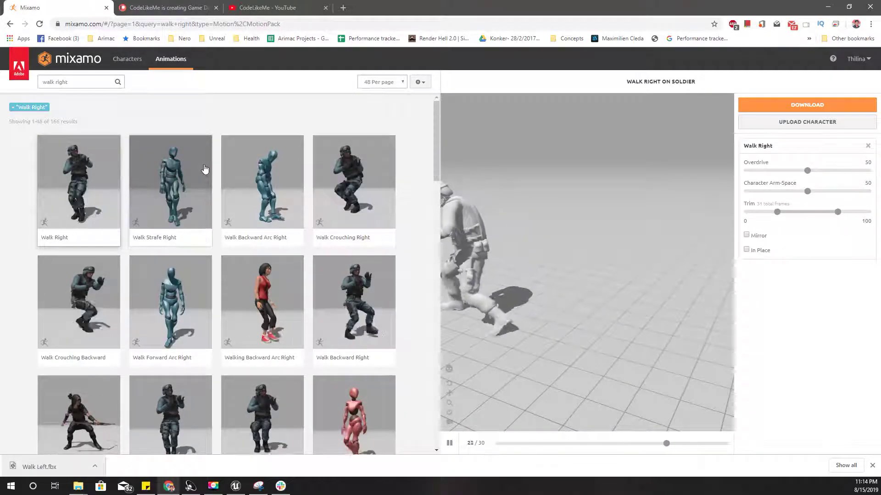
left_click(745, 250)
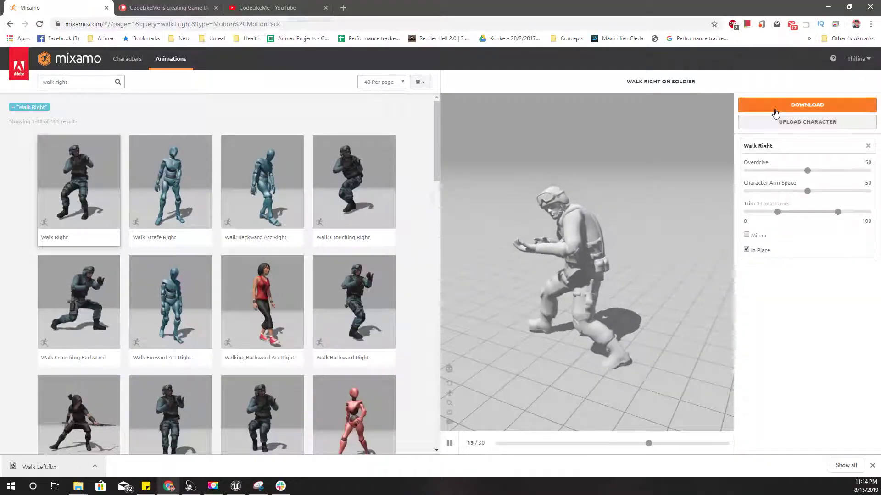
- Download Walk Right as FBX without skin at 30 frames per second, and pause its preview at frame 0
left_click(774, 109)
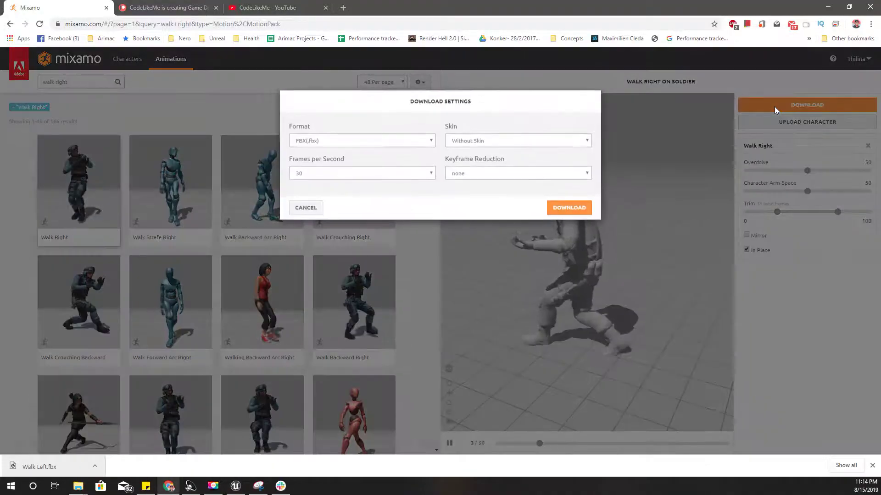
left_click(572, 208)
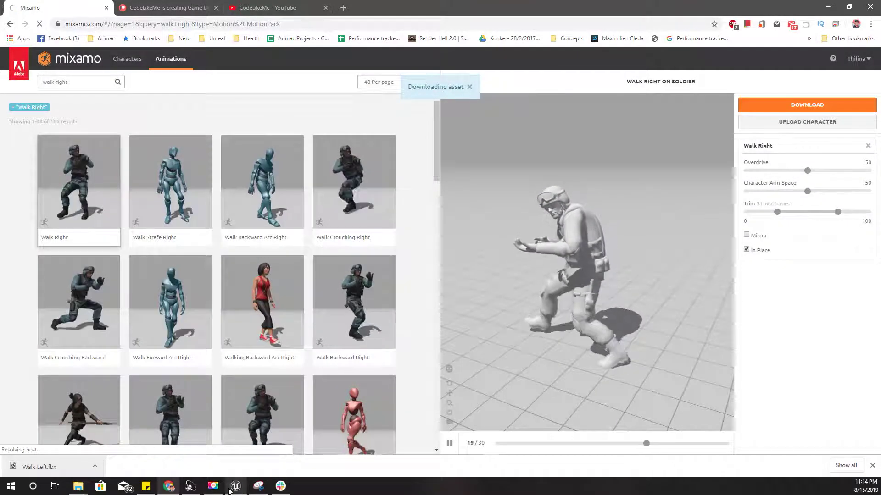
left_click(450, 443)
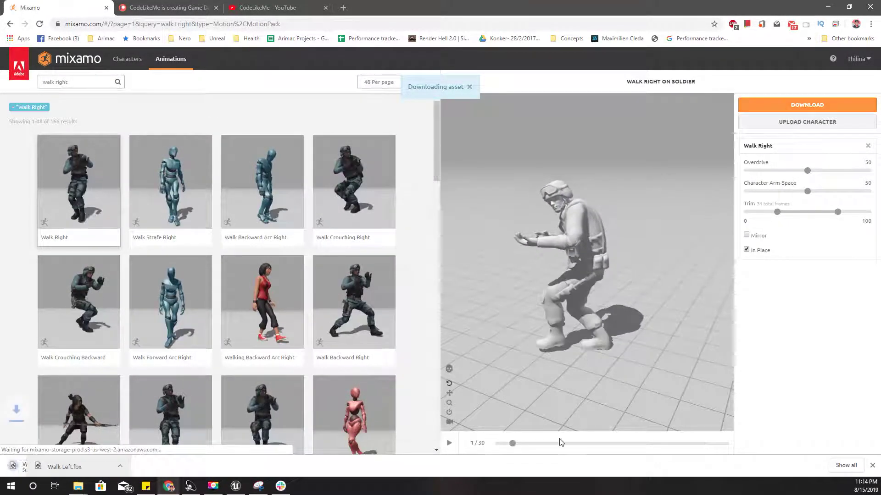
mouse_move(512, 444)
left_mouse_down()
mouse_move(494, 444)
mouse_move(552, 445)
mouse_move(498, 445)
left_mouse_up()
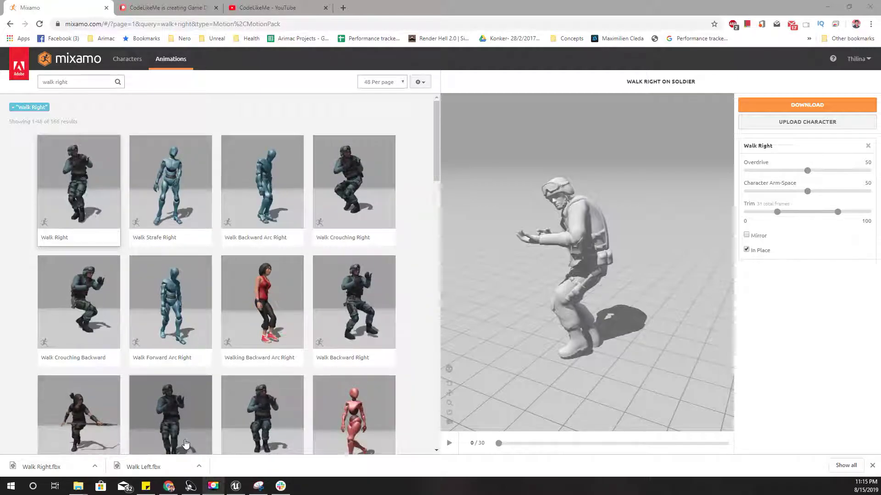
- Switch to Unreal Engine, save BSP_Movement and show the Rifle_Movements folder
key("alt+Tab")
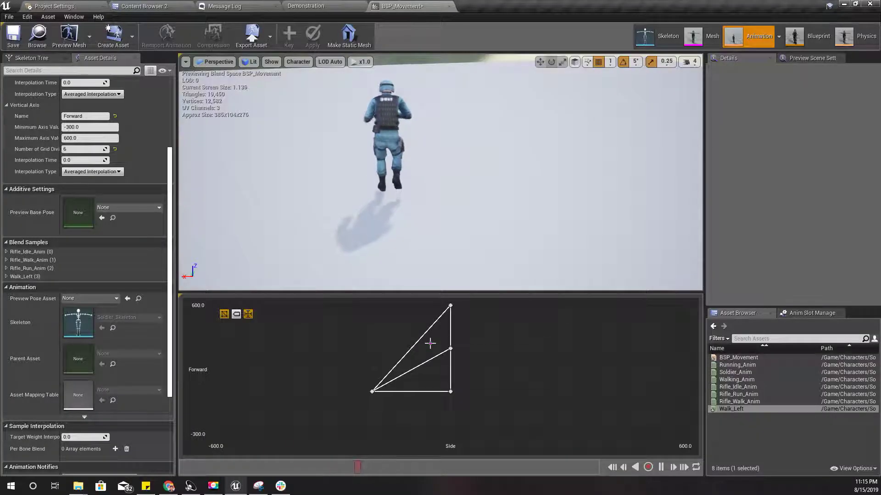
key("ctrl+s")
left_click(166, 5)
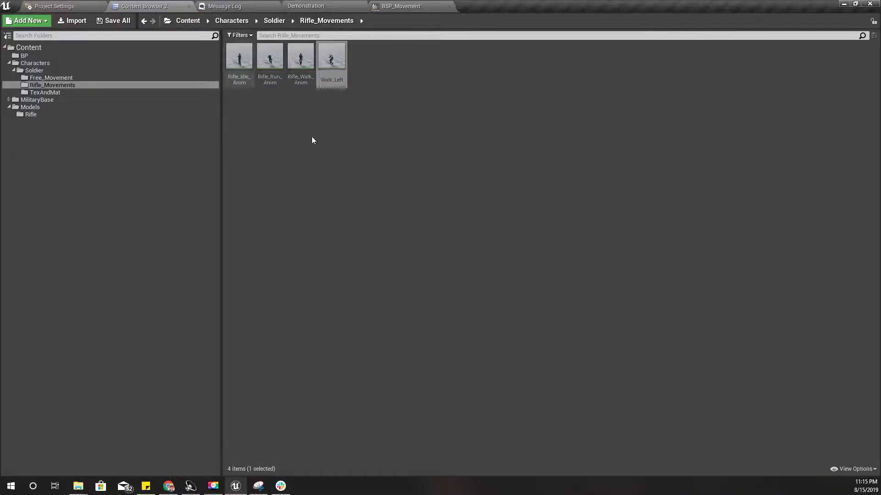
- Bring the downloaded Walk Right.fbx into the Rifle_Movements folder and turn off Import Mesh in its import options
key("alt+Tab")
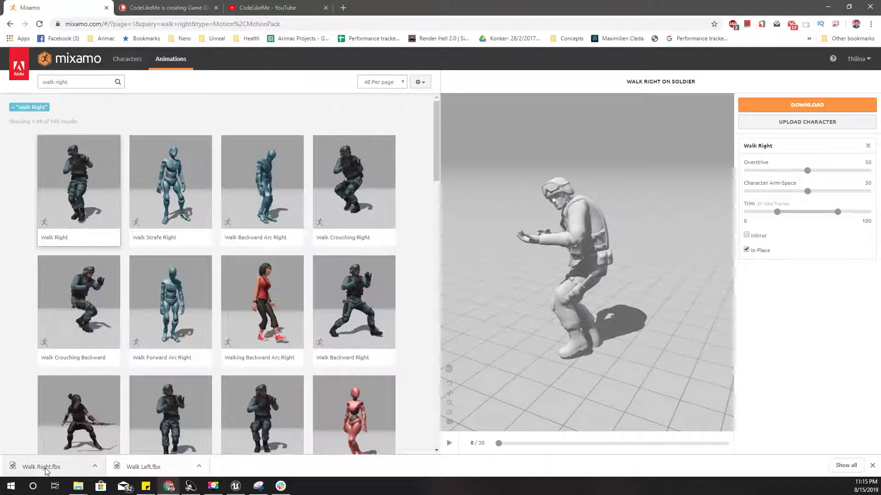
left_click_drag(44, 467, 445, 216)
key("alt+Tab")
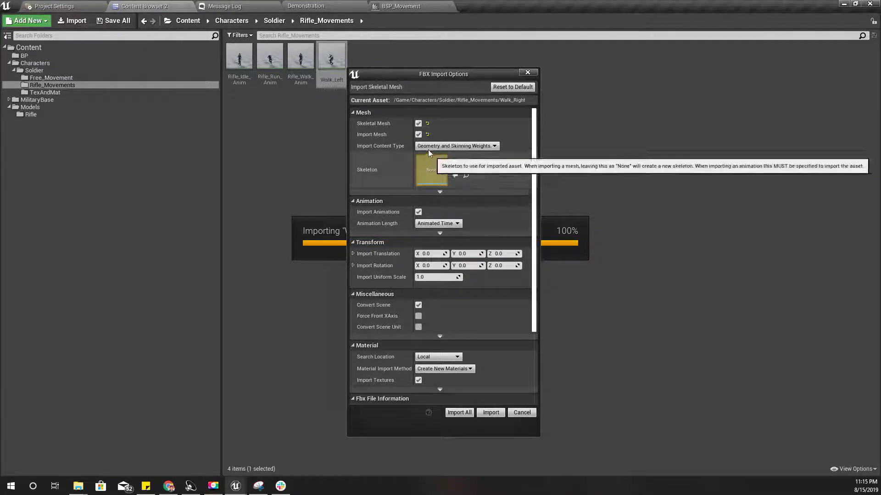
left_click(419, 123)
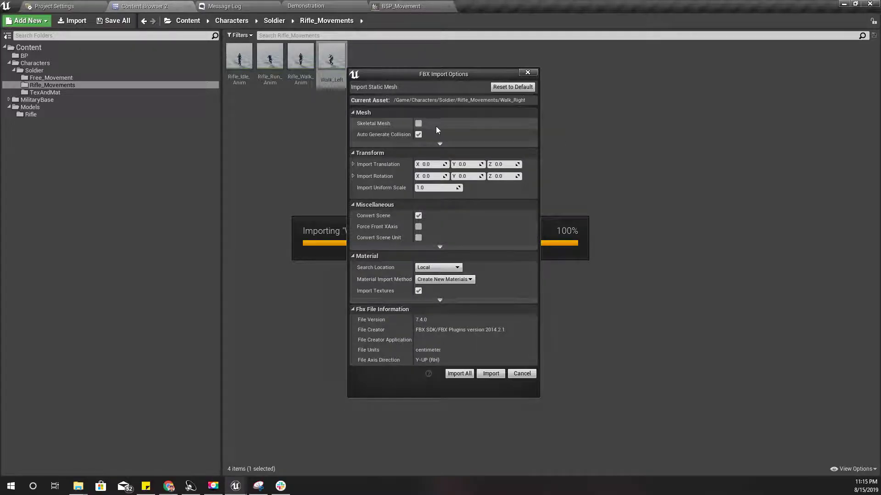
left_click(418, 124)
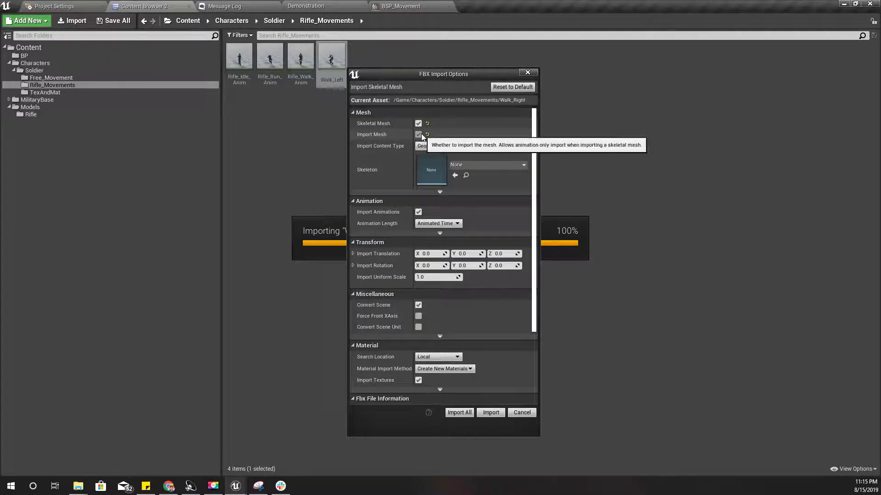
left_click(418, 135)
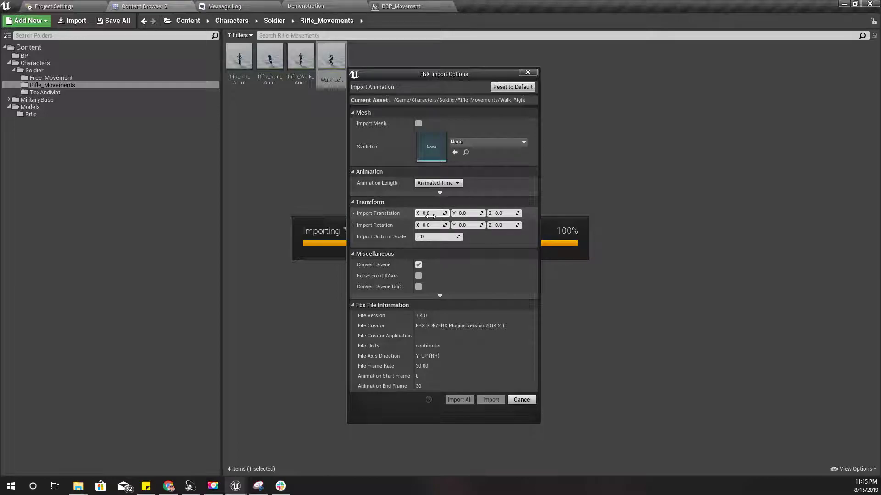
- Assign Soldier_Skeleton, set Import Rotation X to 90 with Import Translation X at 0, and import Walk_Right
type("90")
key("Return")
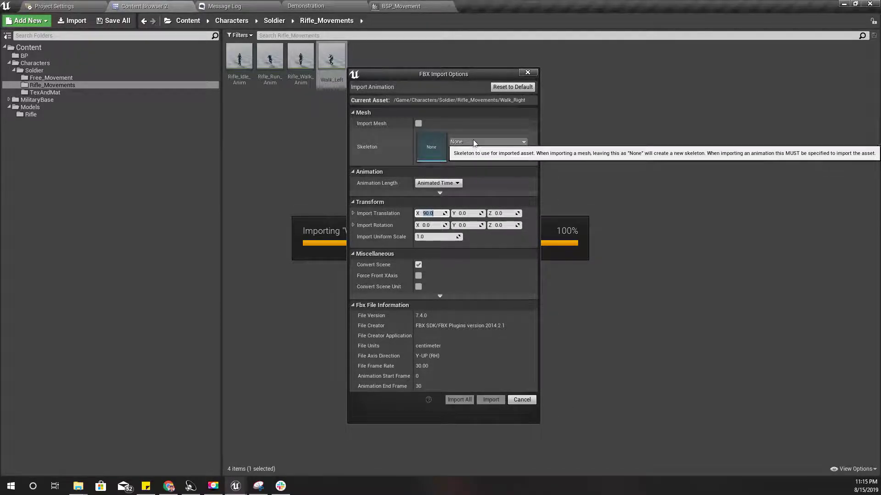
left_click(486, 142)
left_click(486, 225)
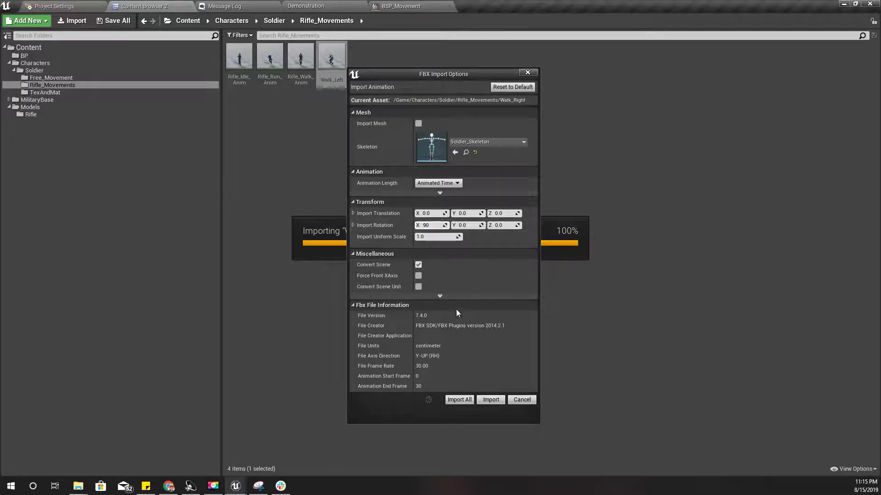
type("90")
left_click(488, 400)
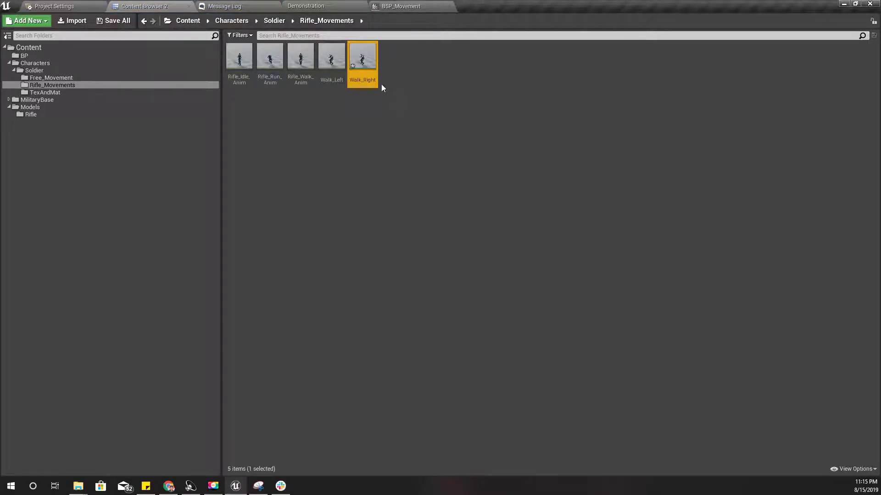
- Add Walk_Right to the BSP_Movement grid as a blend sample at Side 200, Forward 0
left_click_drag(362, 62, 524, 391)
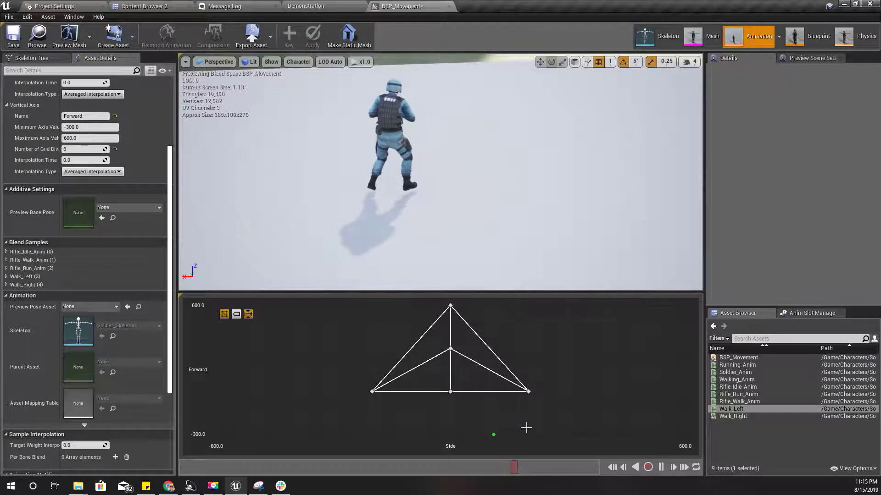
- Switch to Mixamo and search the animations for "walk back"
key("alt+Tab")
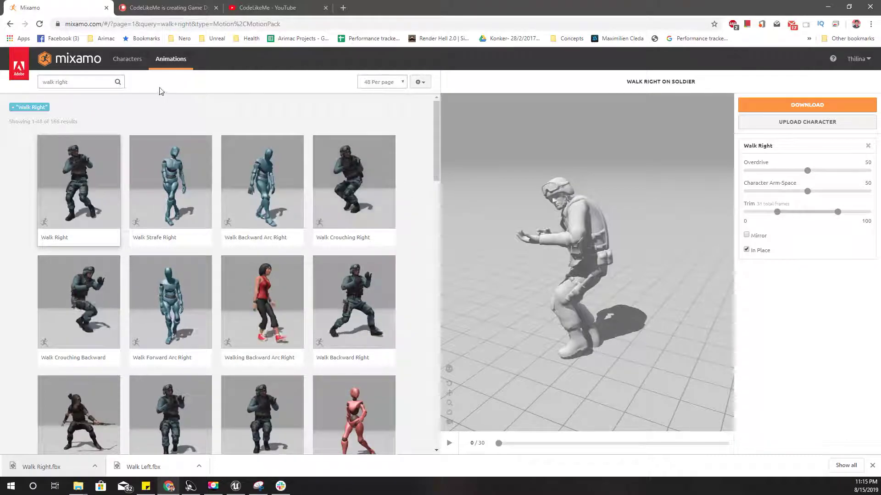
left_click(61, 81)
double_click(62, 82)
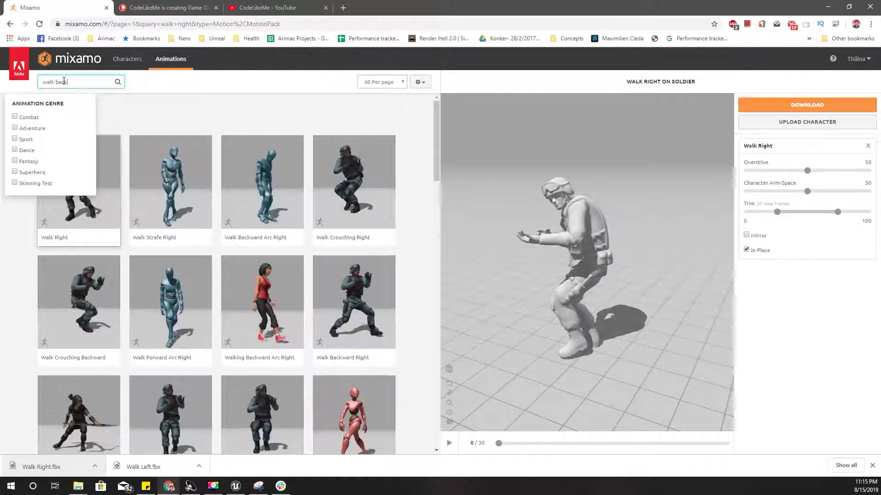
key("Return")
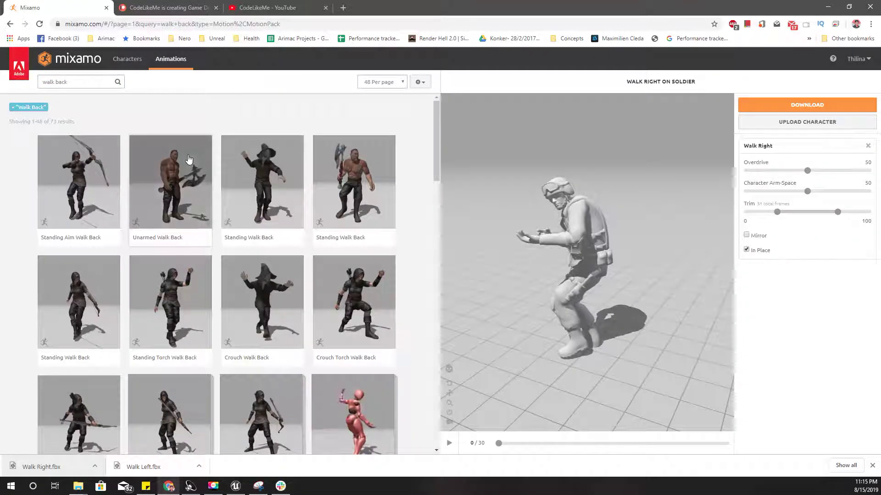
- Find the armed-soldier Walk Backward animation in the results, apply it to the soldier and enable In Place
scroll(197, 177, "down", 5)
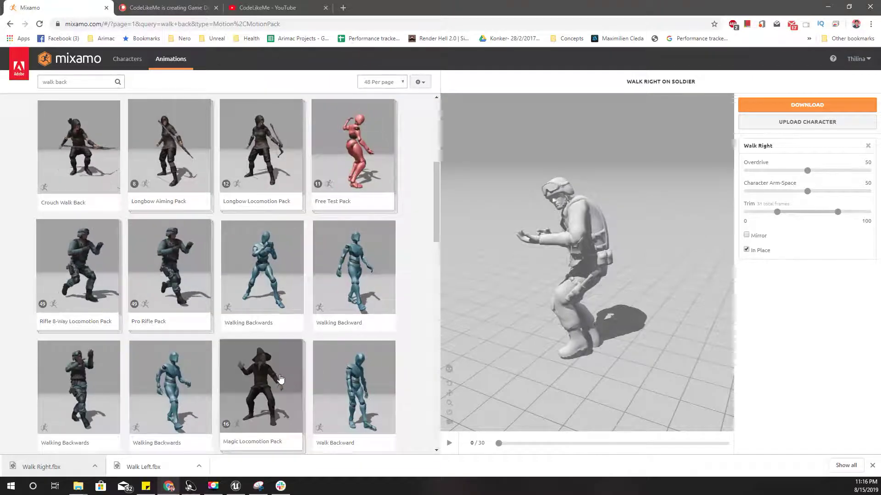
scroll(154, 284, "down", 5)
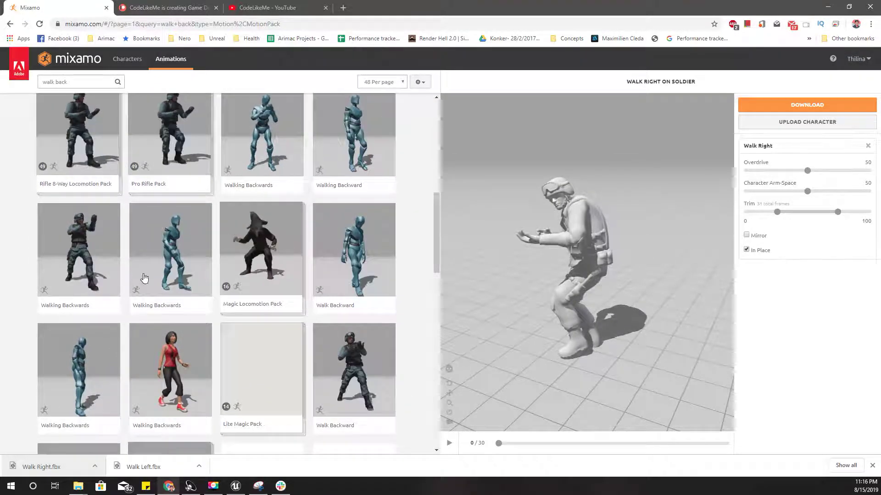
scroll(147, 273, "down", 4)
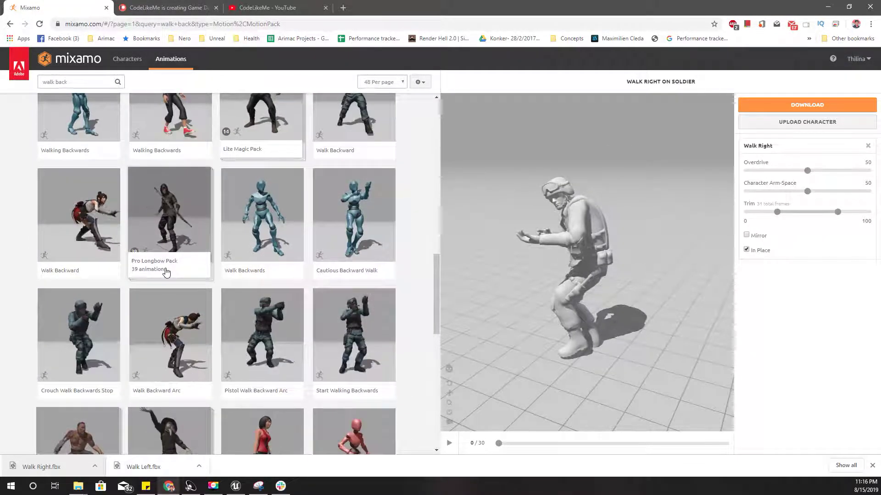
scroll(170, 271, "up", 3)
scroll(309, 250, "down", 4)
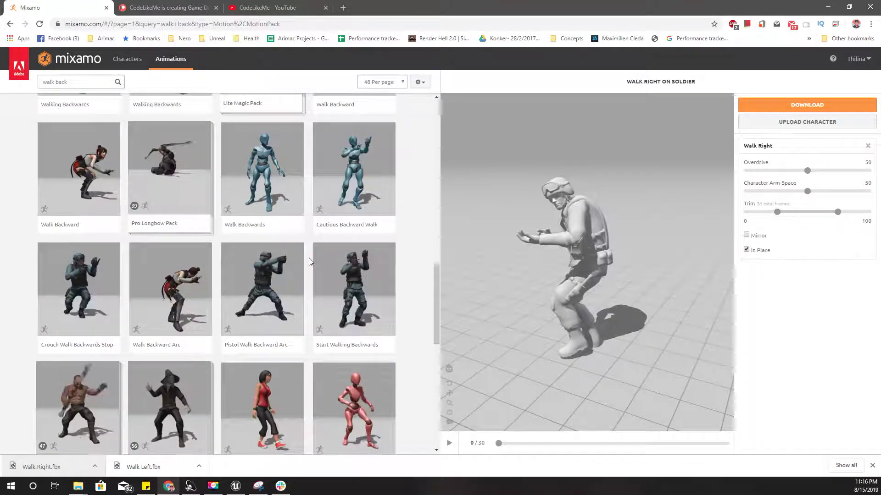
scroll(332, 257, "up", 3)
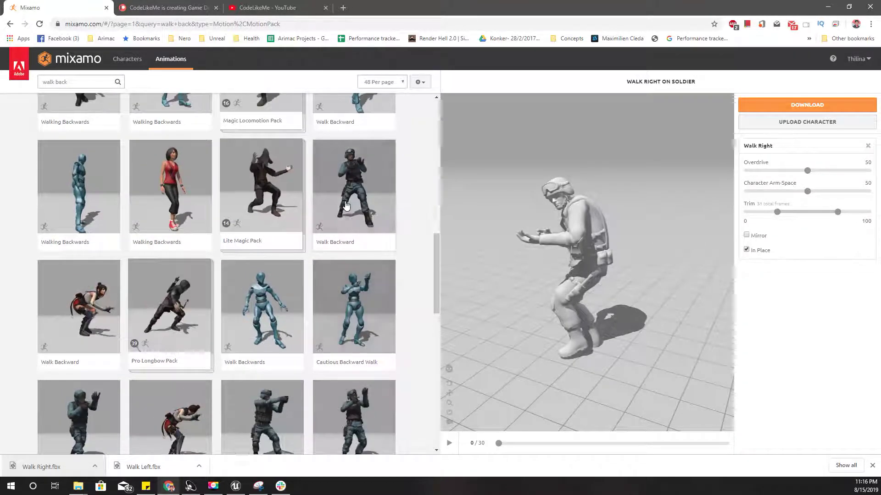
left_click(338, 190)
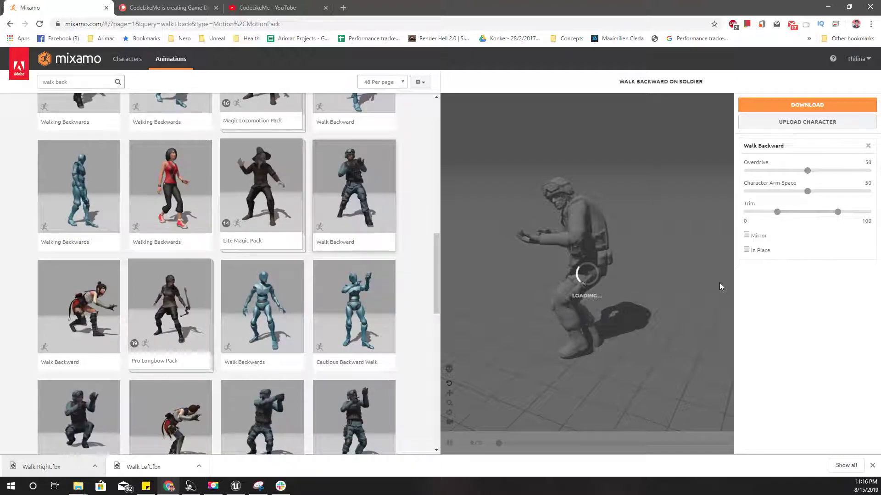
left_click(747, 250)
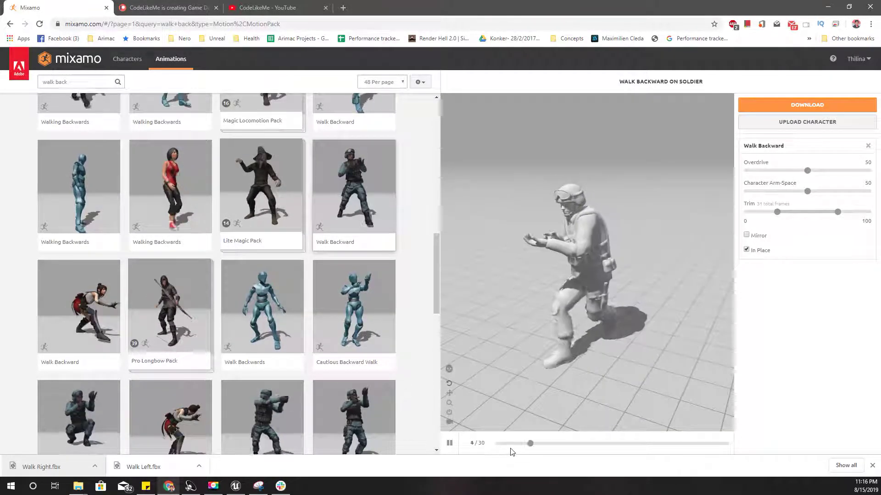
- Check the opening frames of Walk Backward and download it as FBX, Without Skin, at 30 frames per second
left_click(496, 447)
left_click_drag(499, 447, 517, 432)
left_click(780, 108)
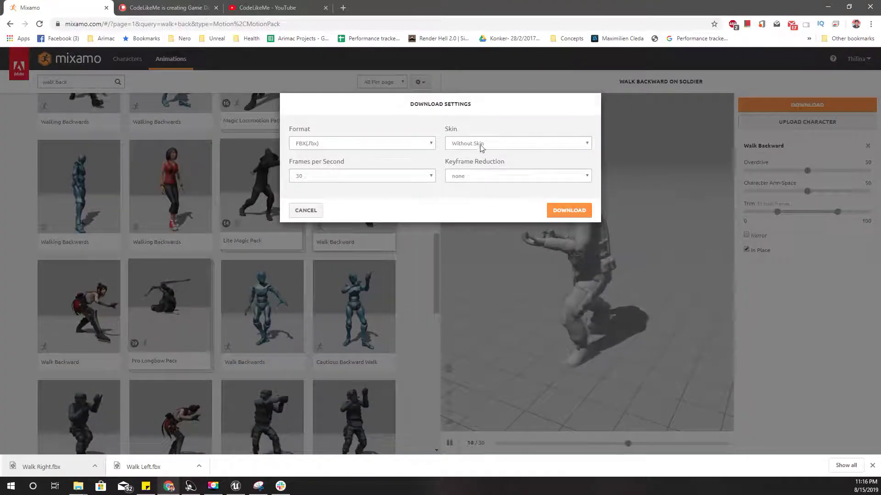
left_click(562, 213)
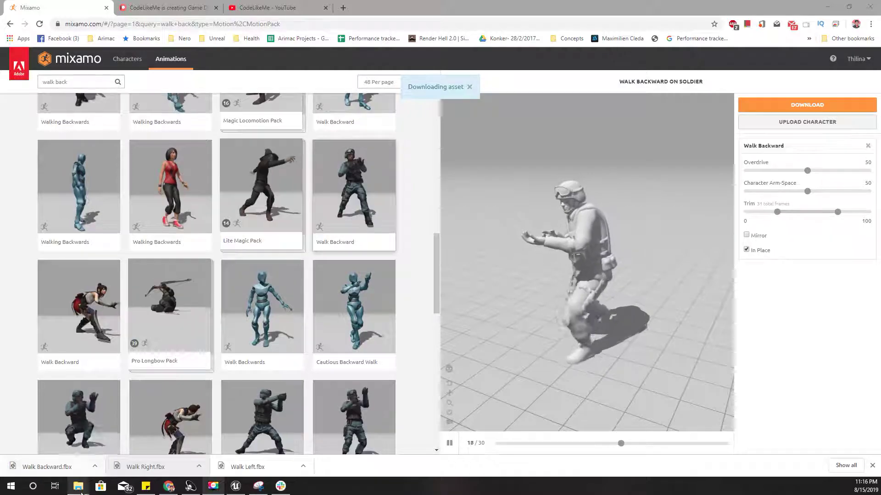
- Import the downloaded Walk Backward.fbx into the Rifle_Movements folder with Import Mesh off and Soldier_Skeleton assigned
left_click_drag(34, 469, 391, 2)
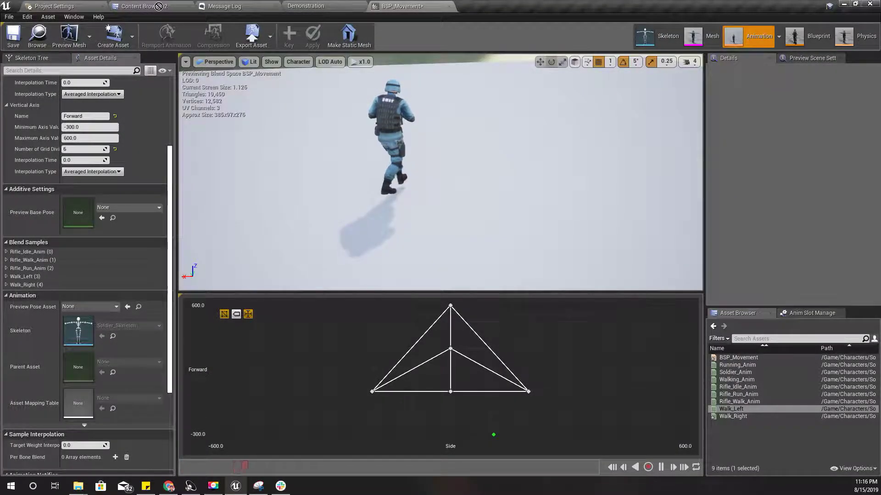
left_click_drag(159, 6, 466, 228)
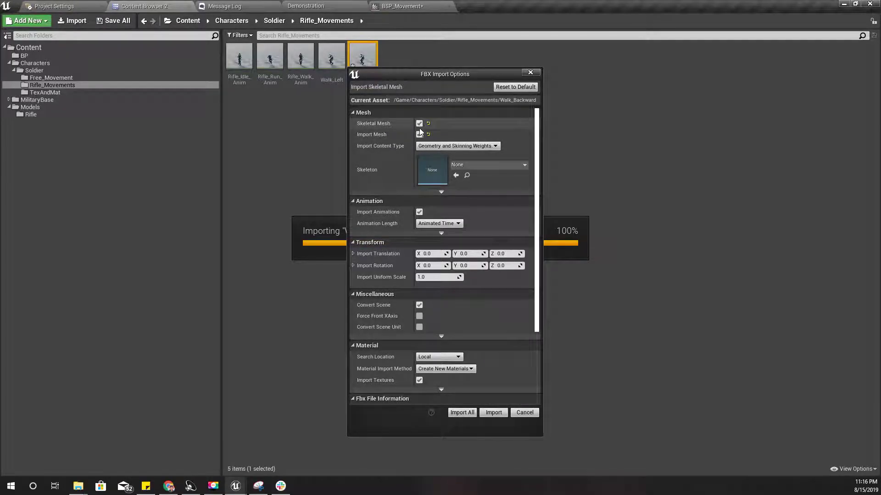
left_click(419, 135)
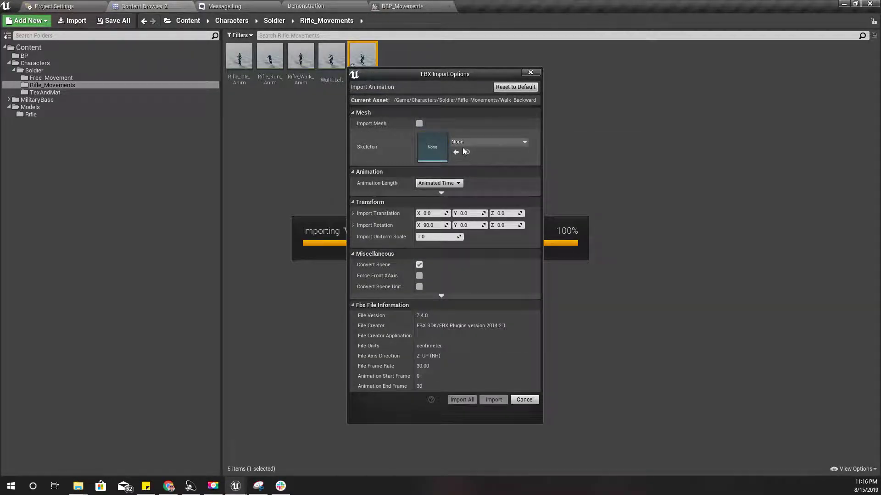
left_click(488, 142)
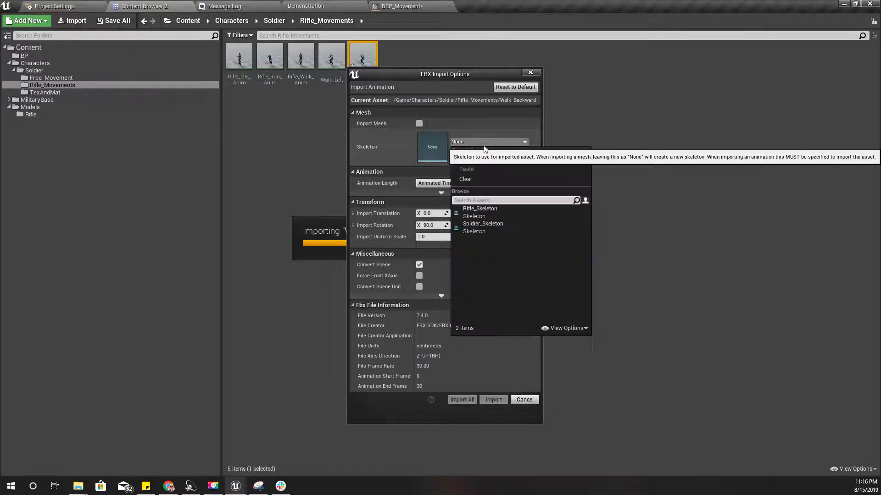
left_click(485, 230)
left_click(494, 401)
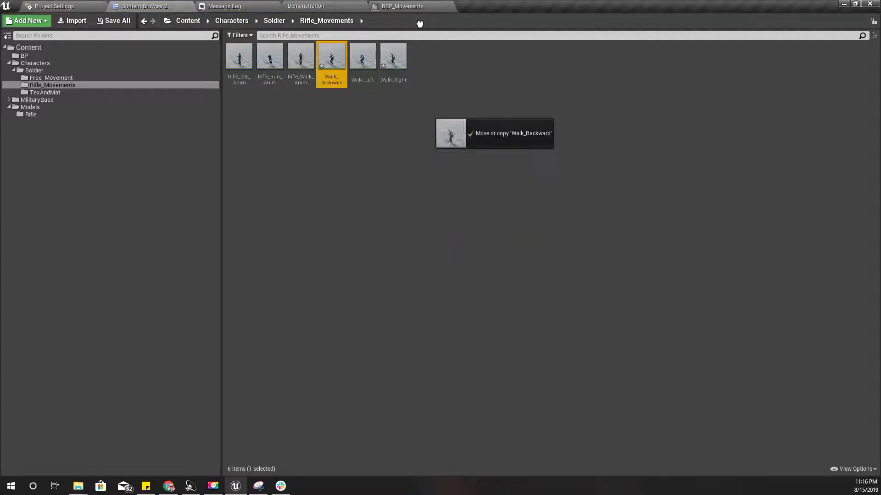
- Add Walk_Backward to the BSP_Movement grid at Side 0, Forward -300, and scrub through the blend preview at Side 200, Forward 0
left_click_drag(419, 24, 451, 433)
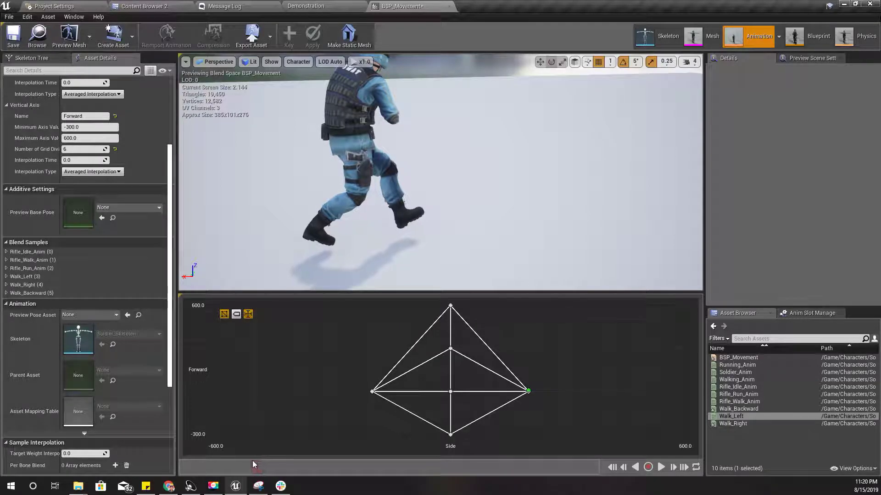
left_click_drag(213, 466, 197, 471)
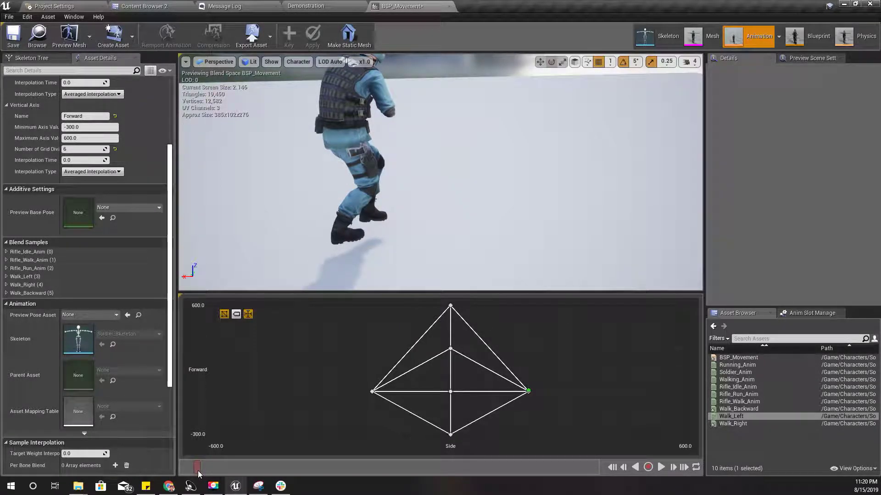
left_click_drag(199, 470, 252, 471)
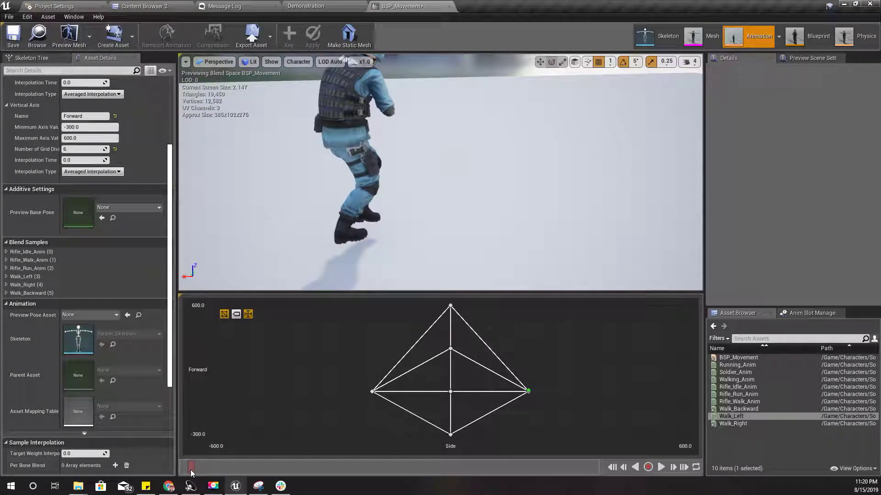
- Switch to Mixamo, return to the earlier "walk right" results, and apply Walk Right to the soldier with In Place enabled
left_click(173, 488)
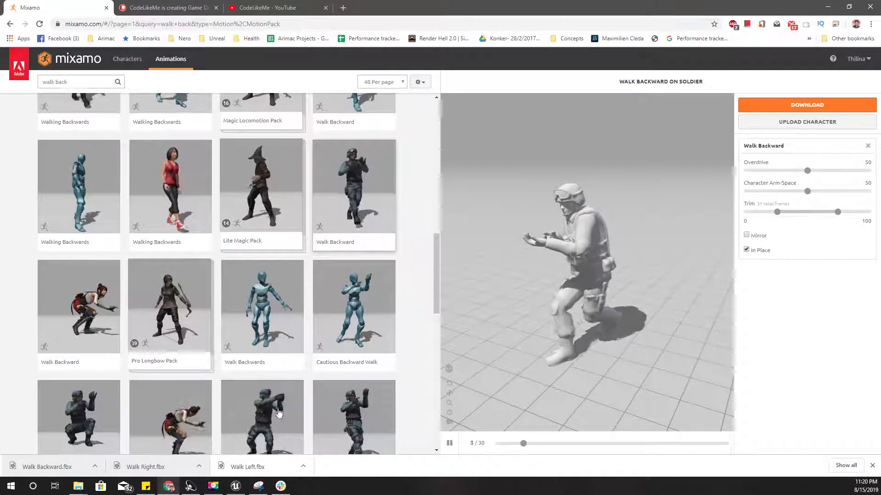
scroll(283, 387, "up", 6)
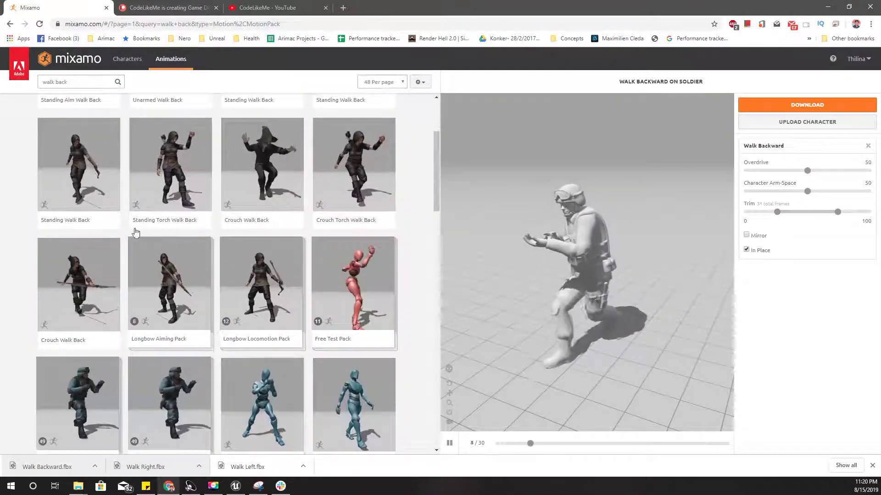
left_click(10, 25)
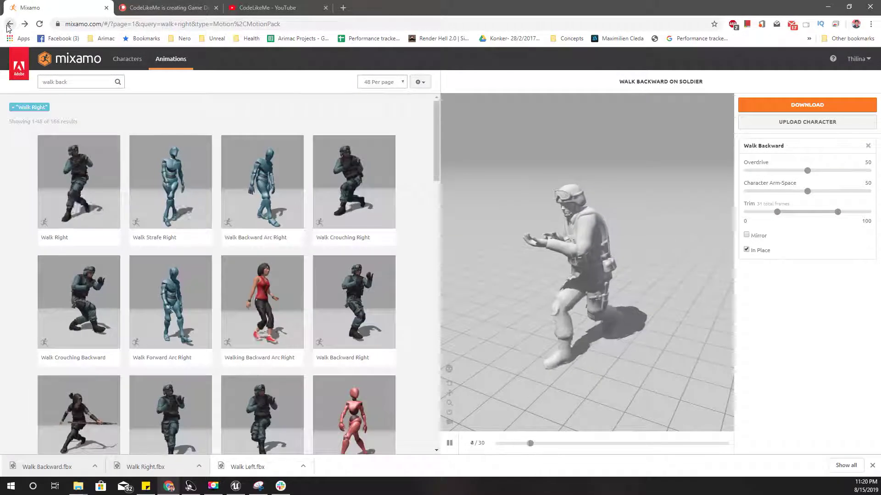
left_click(10, 24)
left_click(10, 24)
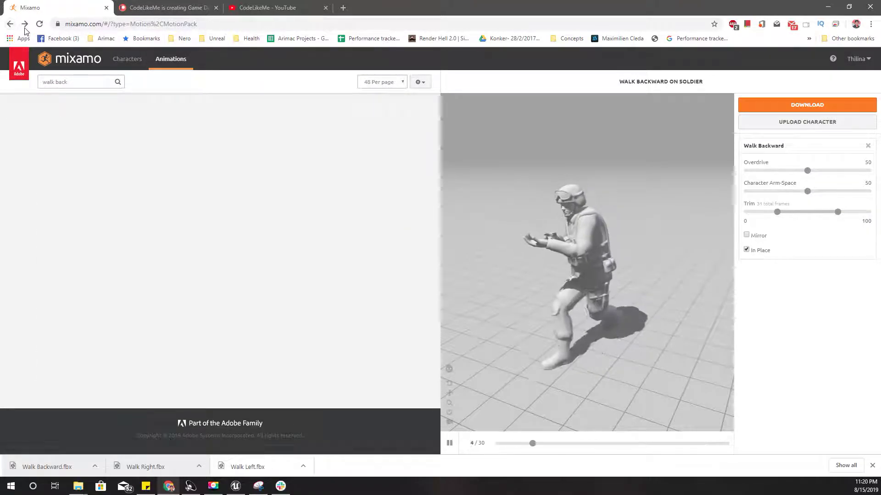
left_click(10, 24)
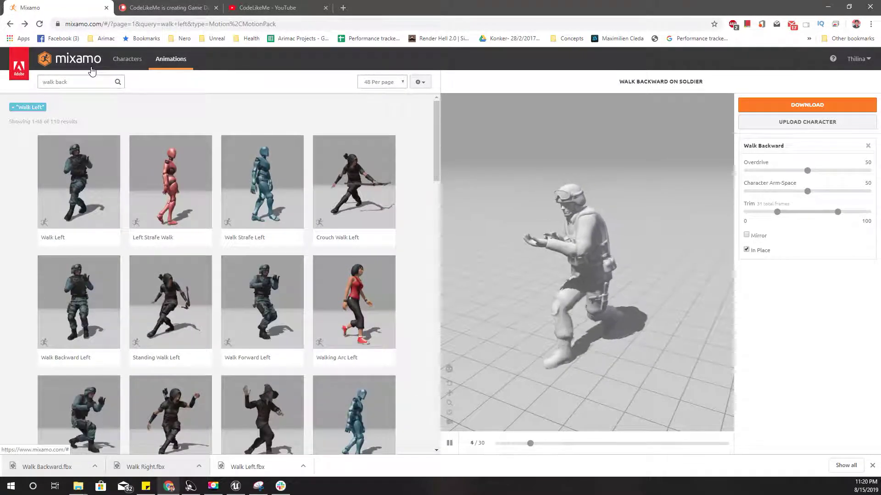
left_click(25, 26)
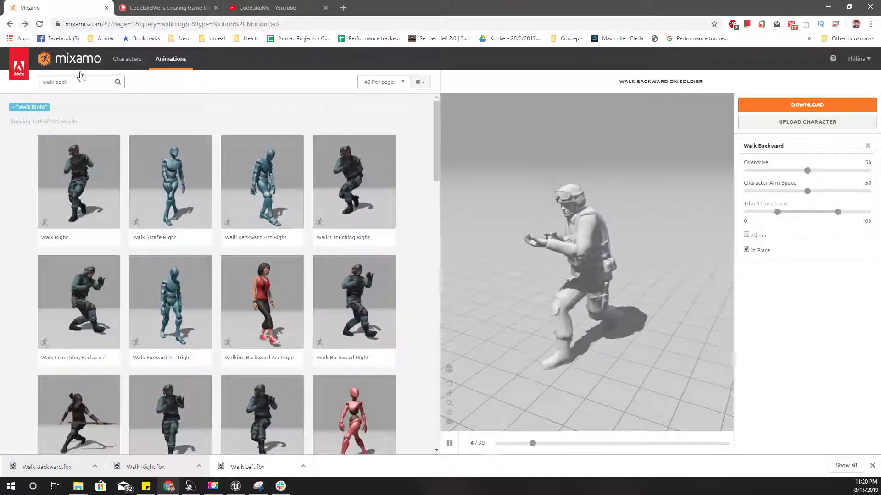
left_click(81, 183)
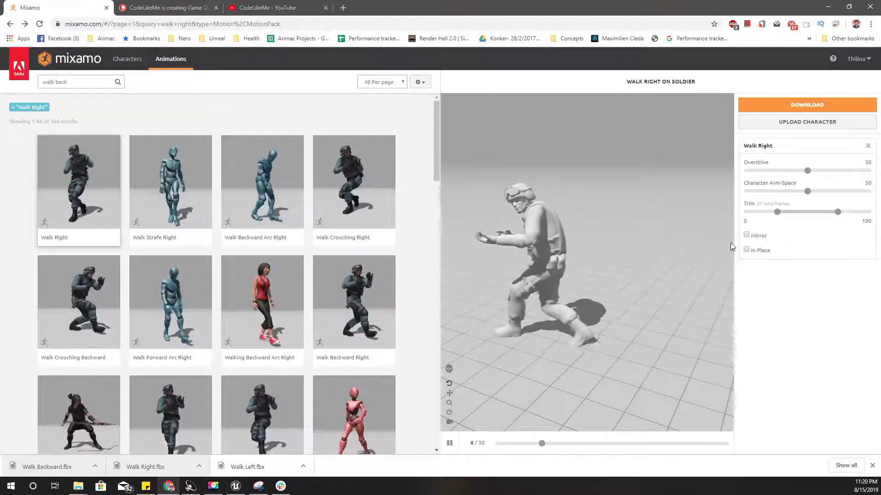
left_click(747, 250)
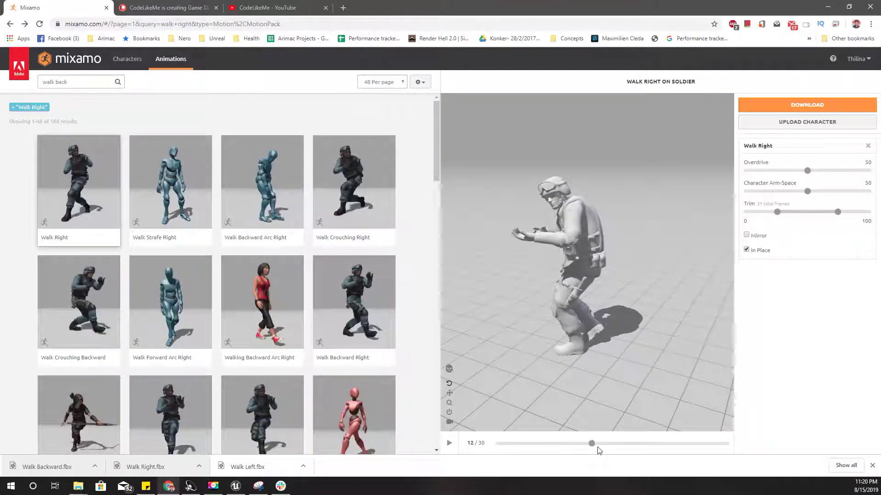
- Scrub Walk Right to frame 12 to locate a new starting pose and set its Trim range to 48–148
left_click_drag(597, 451, 519, 449)
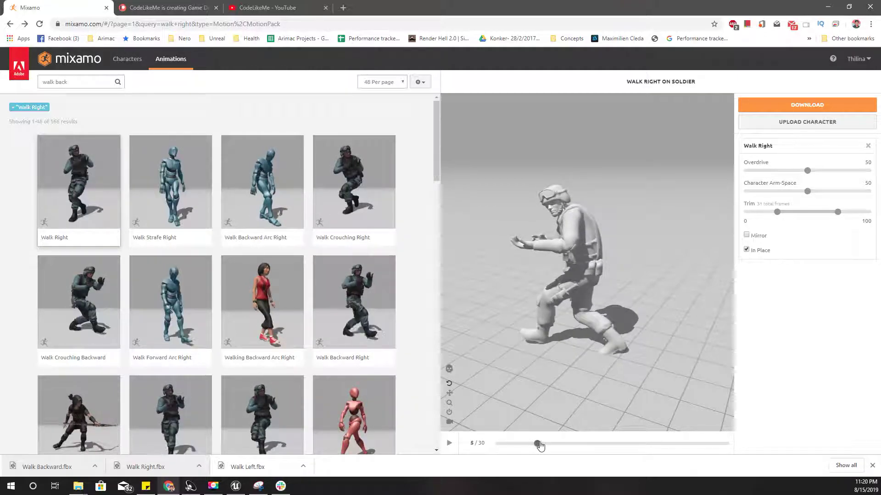
left_click_drag(539, 445, 596, 442)
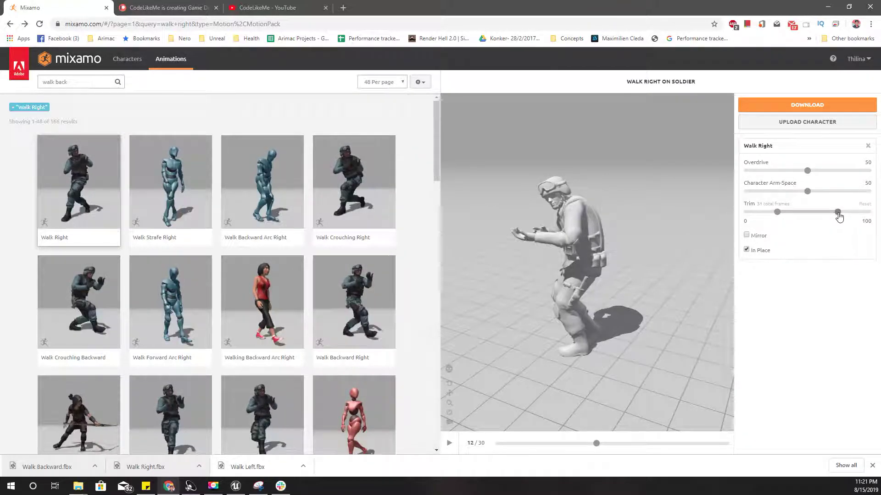
left_click_drag(837, 213, 867, 213)
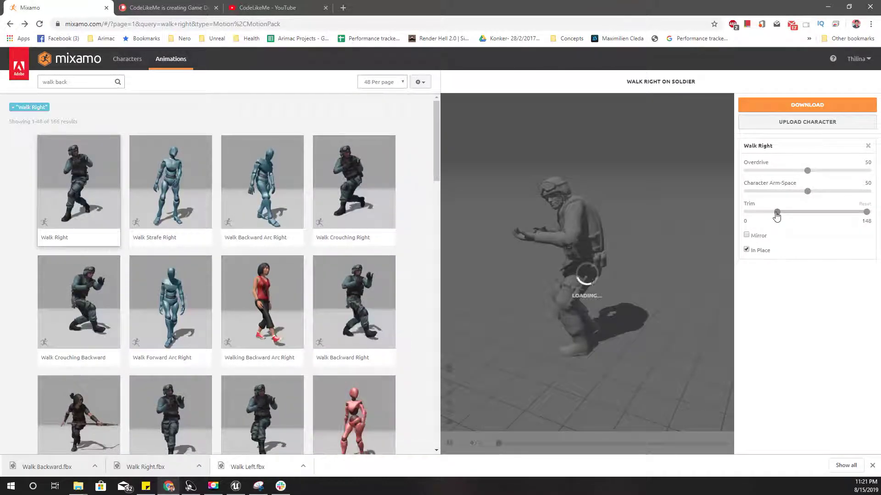
left_click_drag(776, 215, 798, 215)
left_click(806, 212)
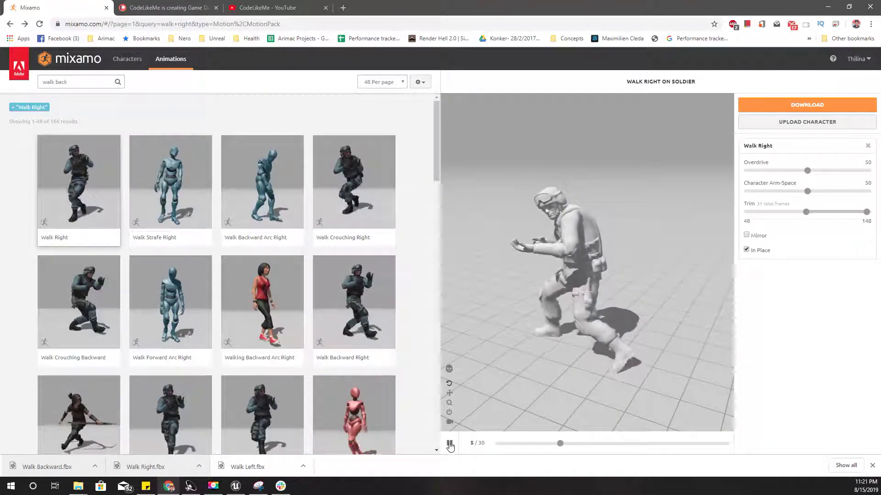
- Pause the trimmed Walk Right preview and examine the soldier's foot pose in the first frames
left_click(450, 443)
left_click(497, 444)
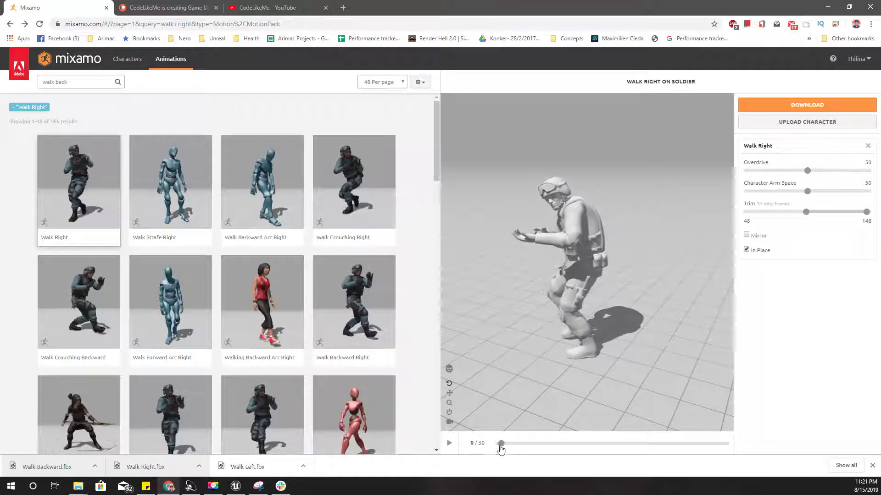
mouse_move(492, 446)
left_mouse_down()
mouse_move(517, 445)
mouse_move(484, 444)
left_mouse_up()
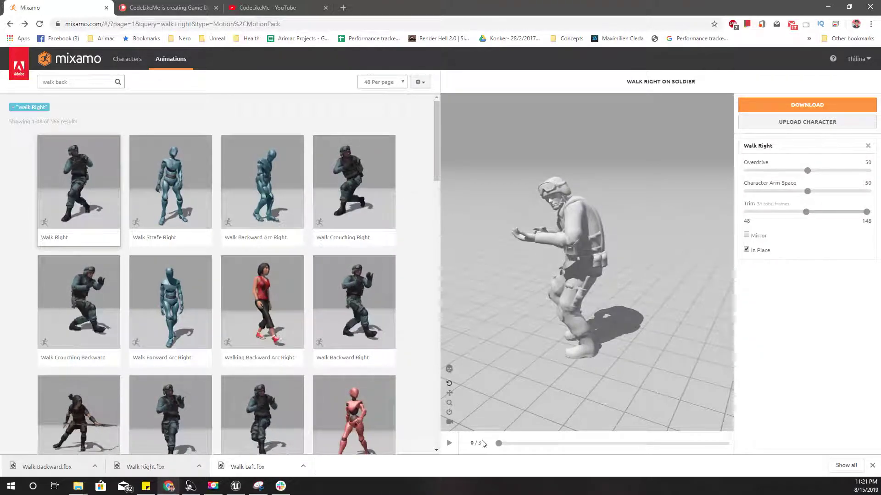
left_click_drag(502, 445, 415, 430)
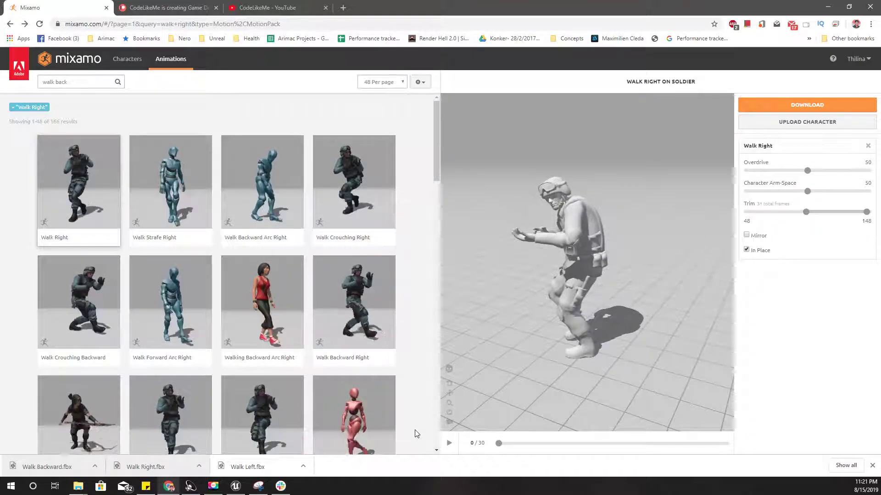
- Download the trimmed Walk Right as FBX without skin at 30 fps and bring the file into Unreal Engine's Rifle_Movements folder
left_click(771, 107)
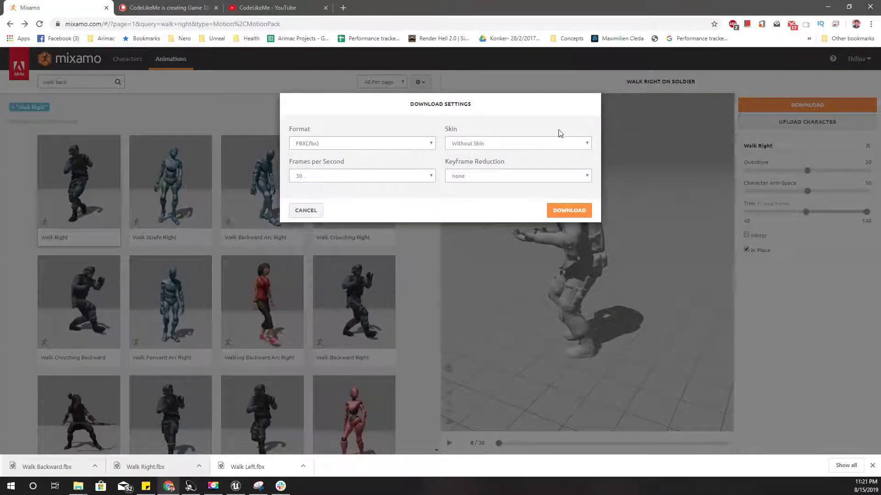
left_click(568, 212)
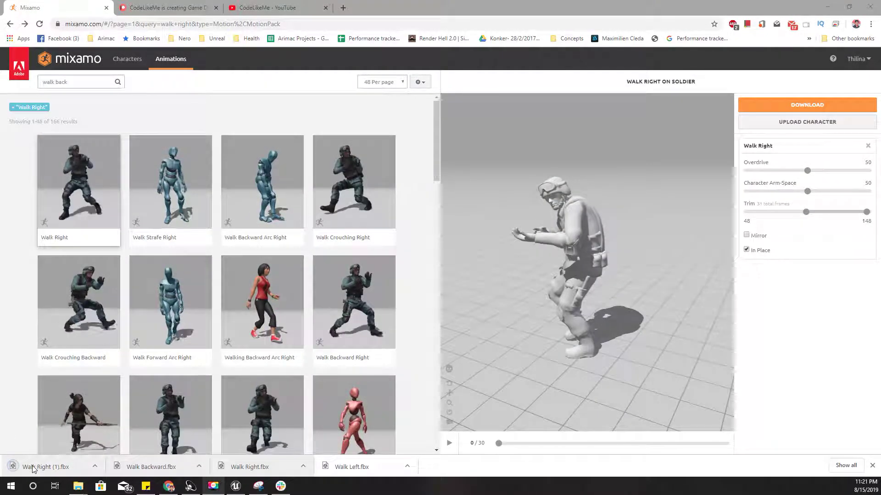
left_click_drag(46, 466, 288, 461)
left_click_drag(240, 491, 245, 490)
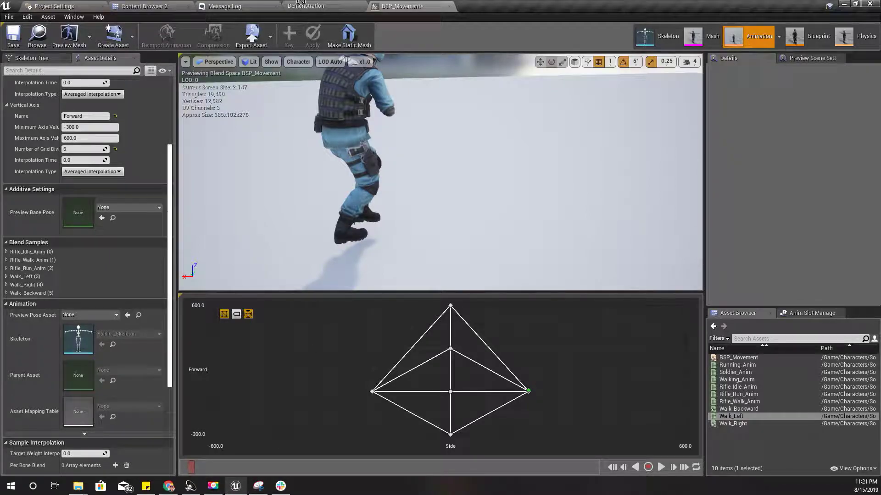
left_click_drag(139, 1, 460, 210)
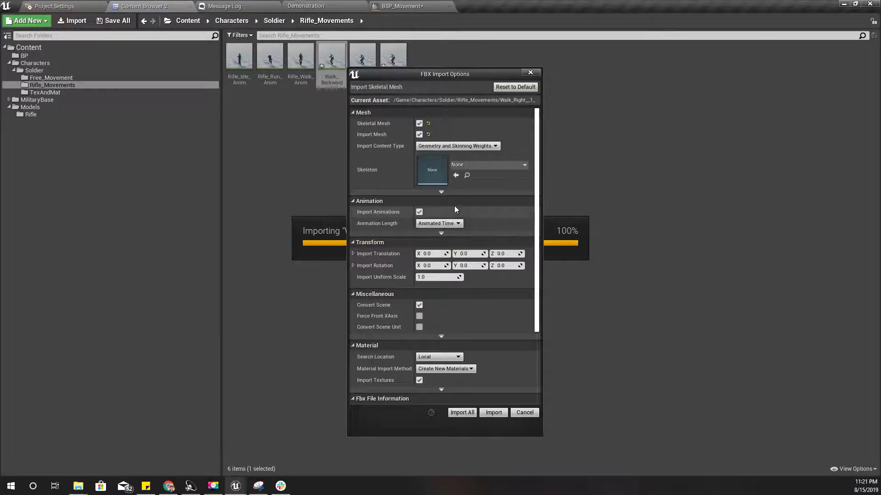
- Import the new Walk Right file as animation only, without a mesh, on Soldier_Skeleton
left_click(419, 134)
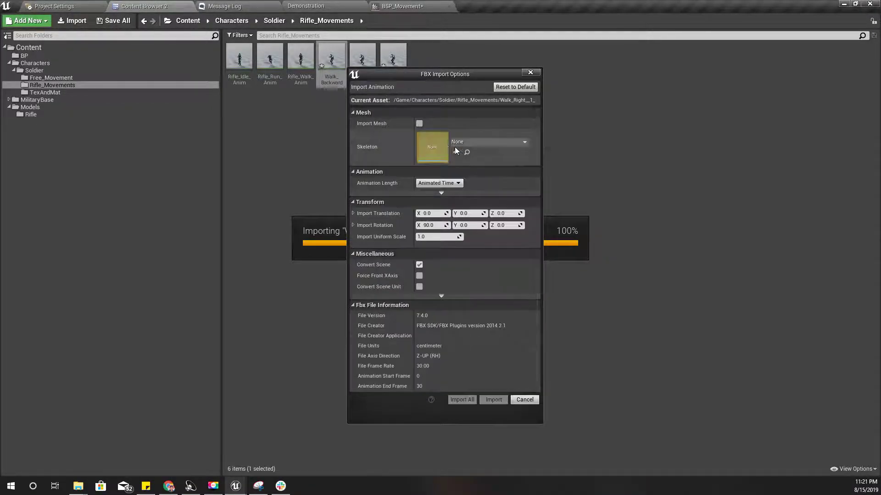
left_click(455, 144)
left_click(486, 228)
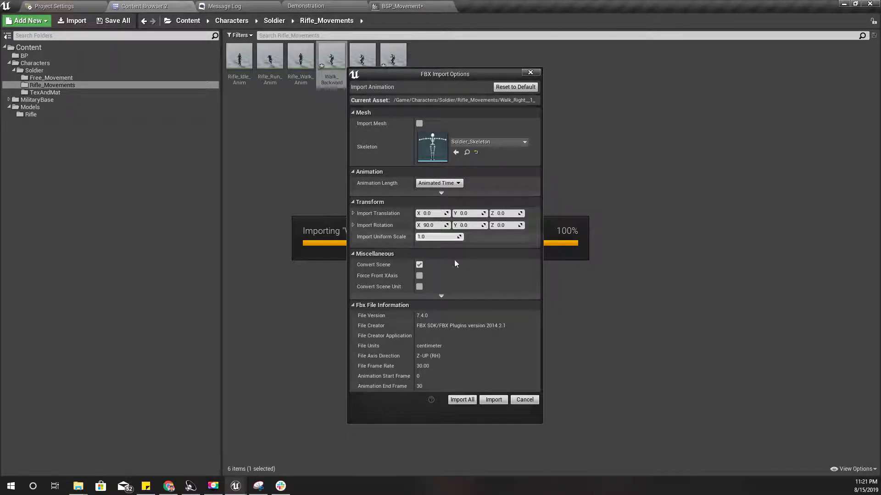
left_click(490, 400)
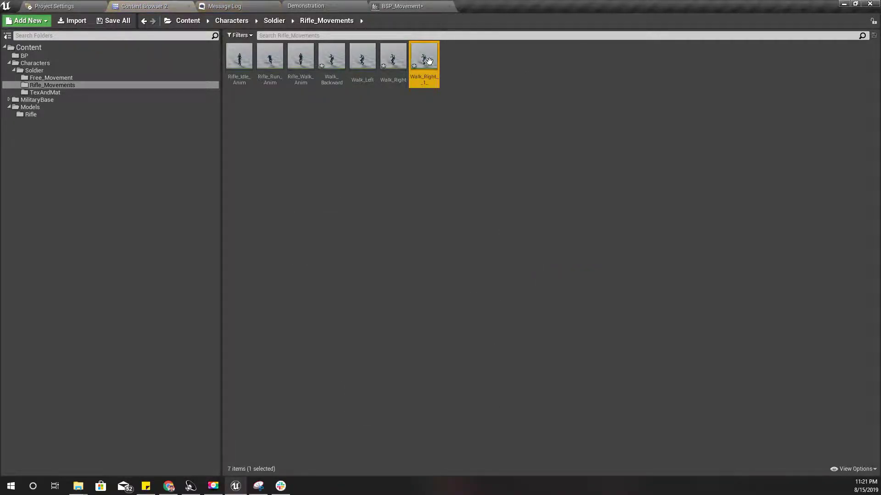
- In BSP_Movement, try Walk_Right__1_ as the sample animation at Side 200, Forward 0 and preview the blend around it
left_click(399, 6)
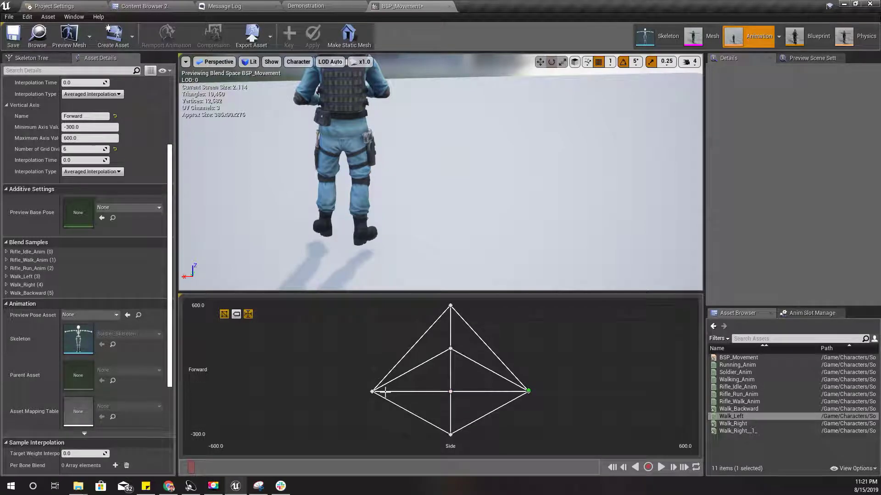
left_click_drag(529, 391, 591, 376)
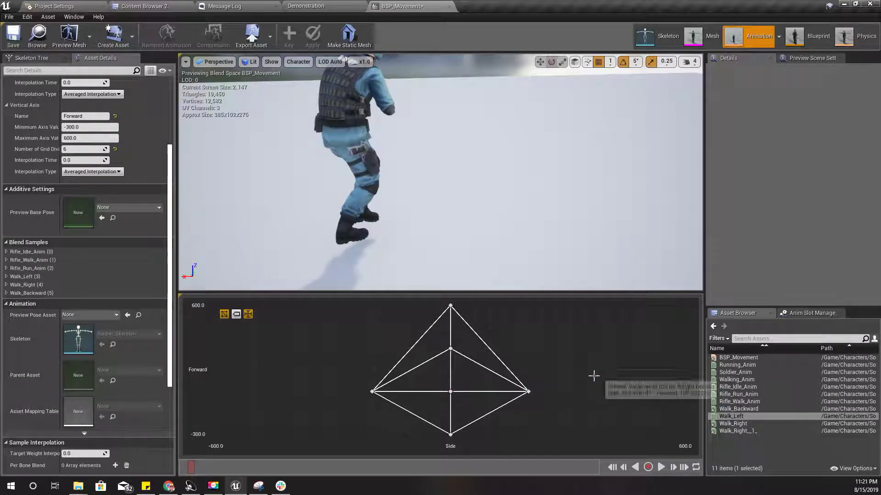
right_click(528, 392)
left_click(615, 432)
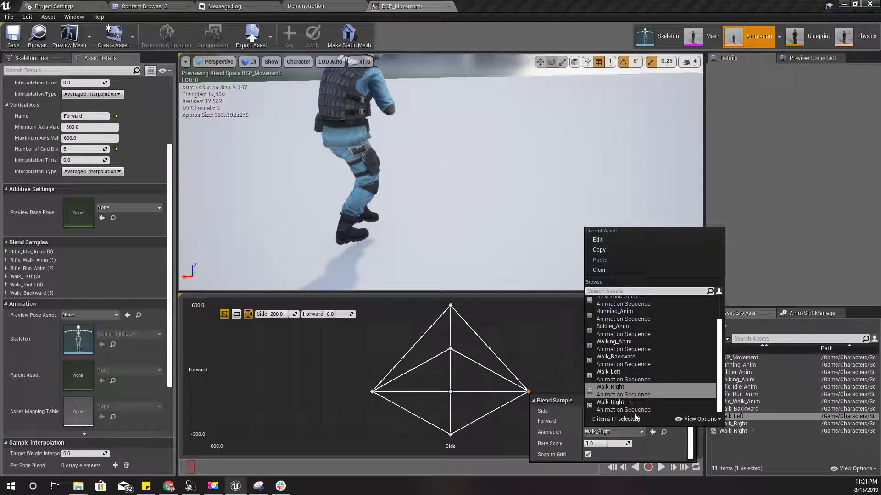
left_click(615, 403)
left_click(503, 417)
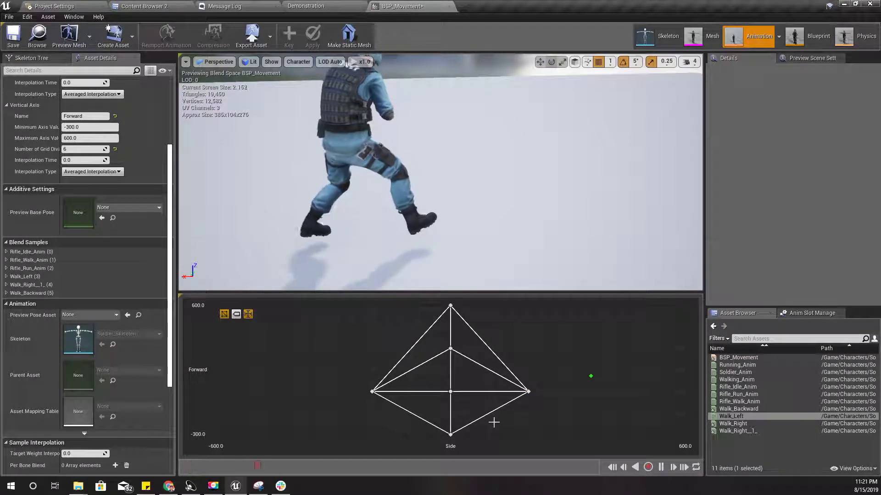
key("shift")
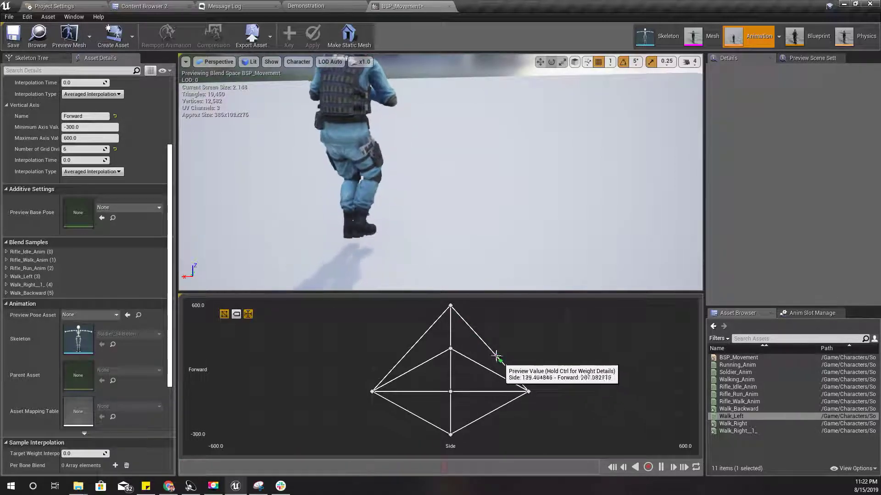
- Assign Walk_Right to the blend sample at Side 200, Forward 0 and save BSP_Movement
right_click(529, 391)
left_click(614, 430)
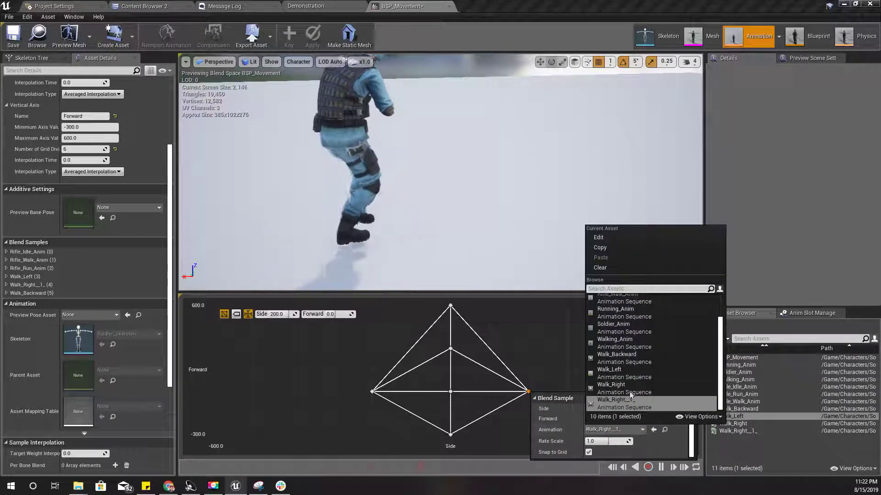
left_click(630, 391)
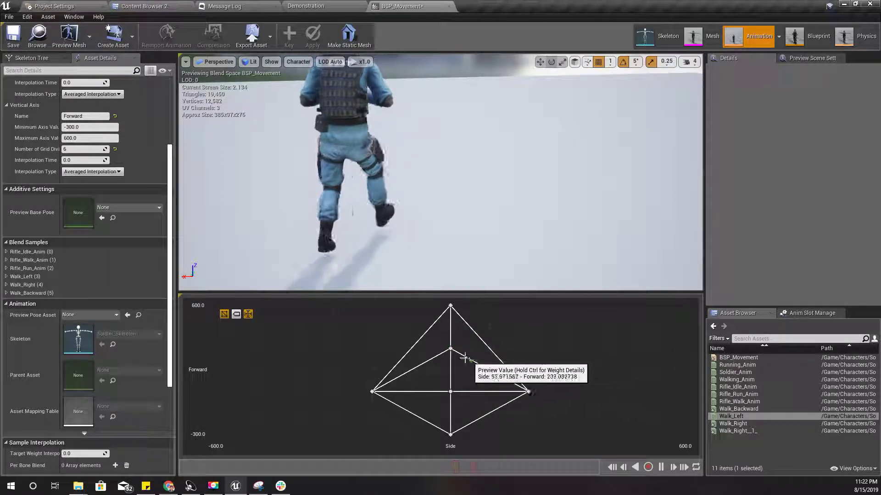
left_click(13, 36)
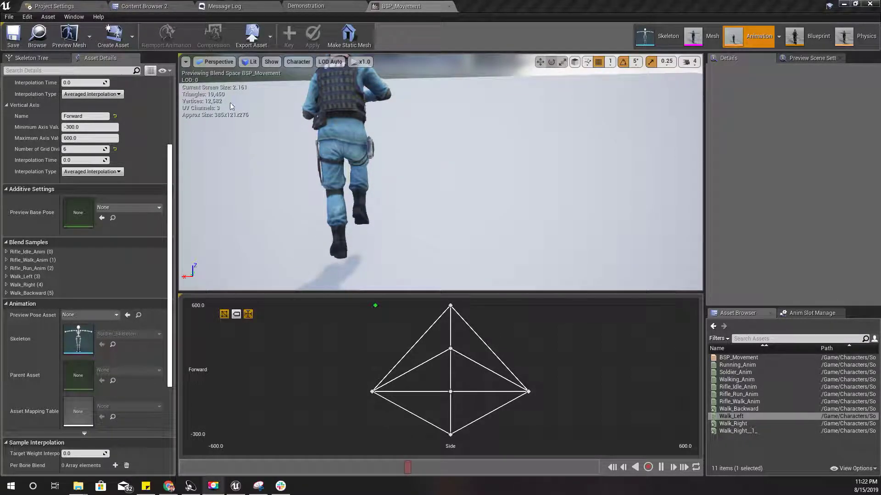
- Open the BPA_Soldier animation blueprint and examine its speed calculations and the Movement state's inputs to BSP_Movement
left_click(159, 5)
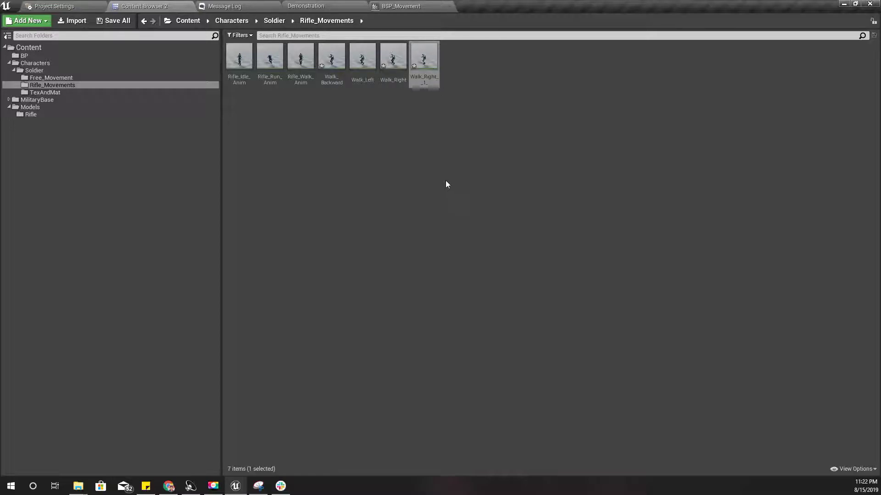
left_click(349, 5)
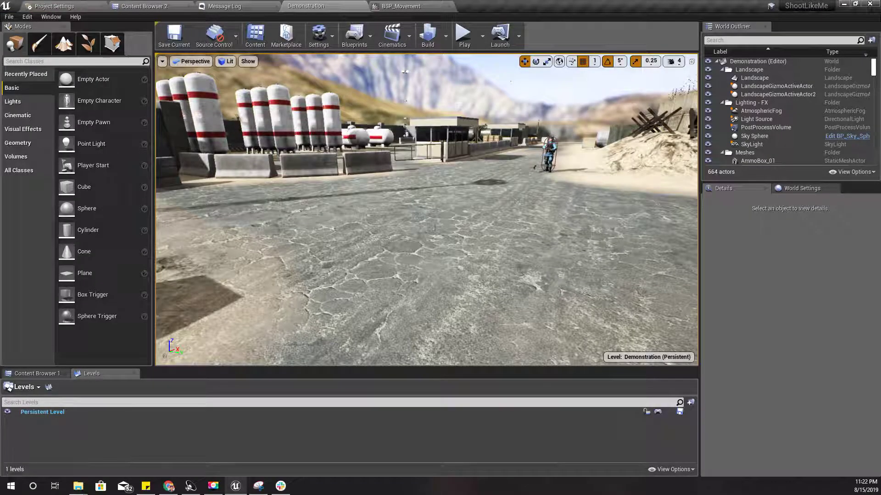
left_click(172, 5)
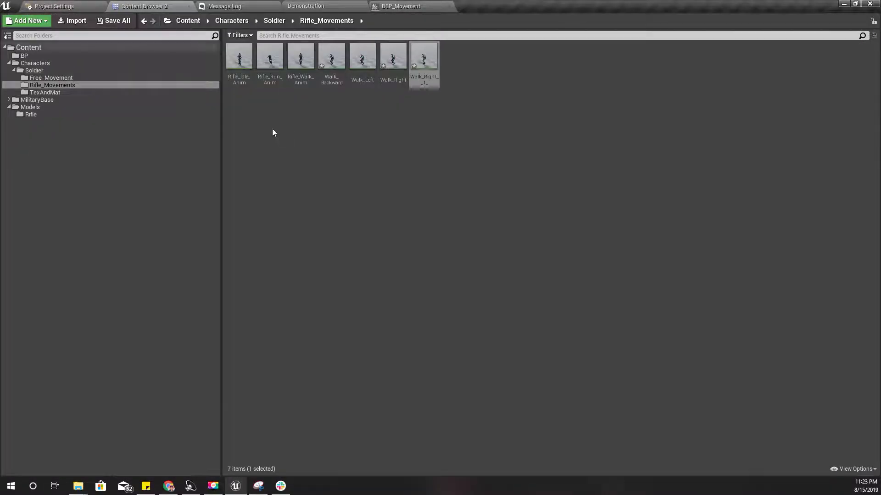
left_click(33, 70)
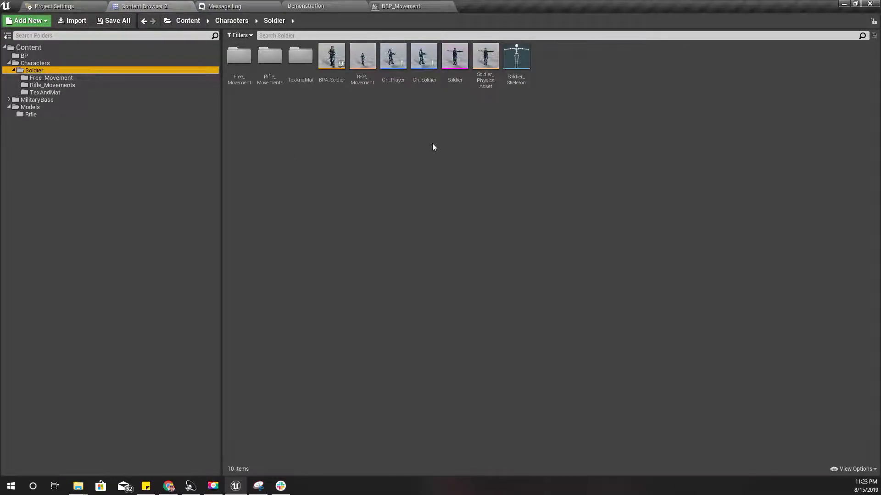
double_click(337, 87)
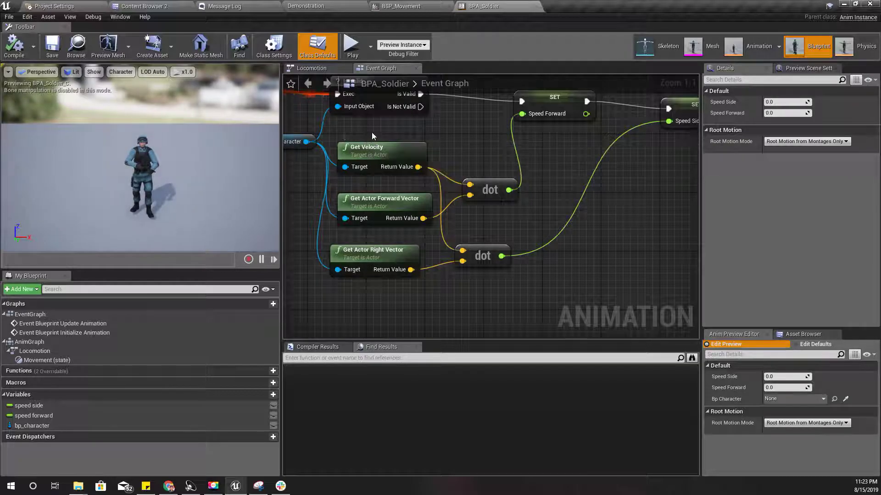
right_click_drag(379, 131, 268, 215)
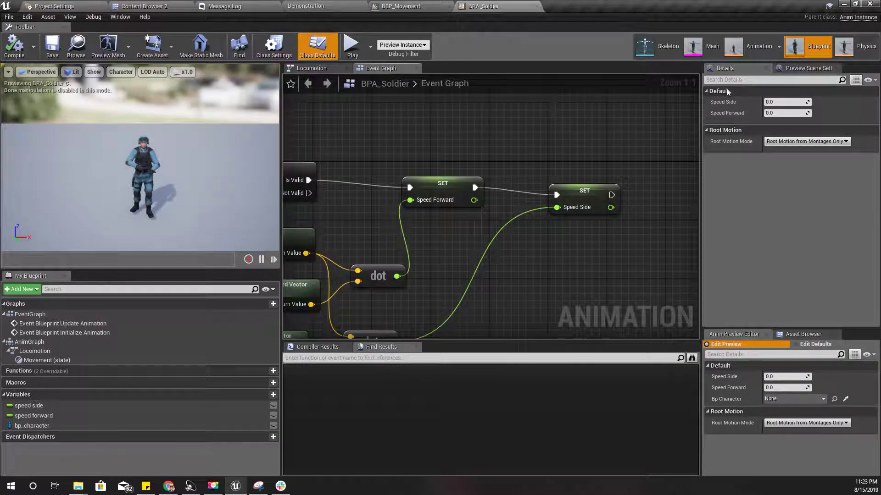
right_click_drag(547, 152, 572, 161)
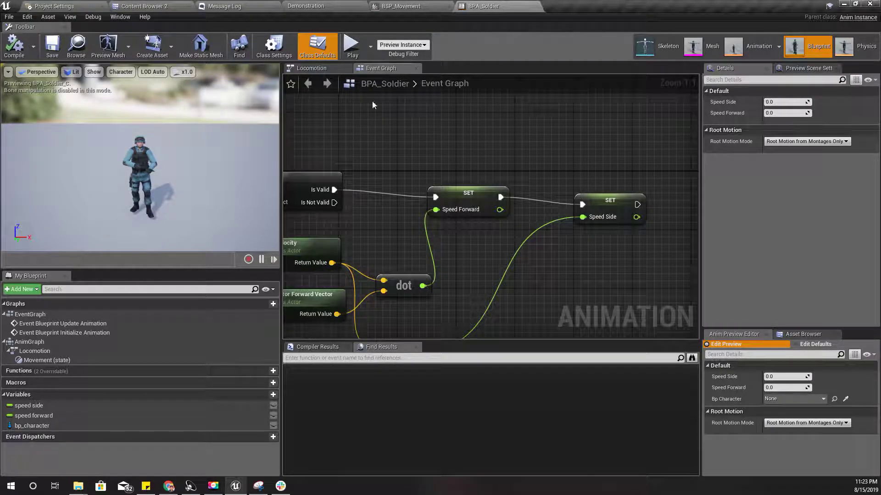
left_click(312, 68)
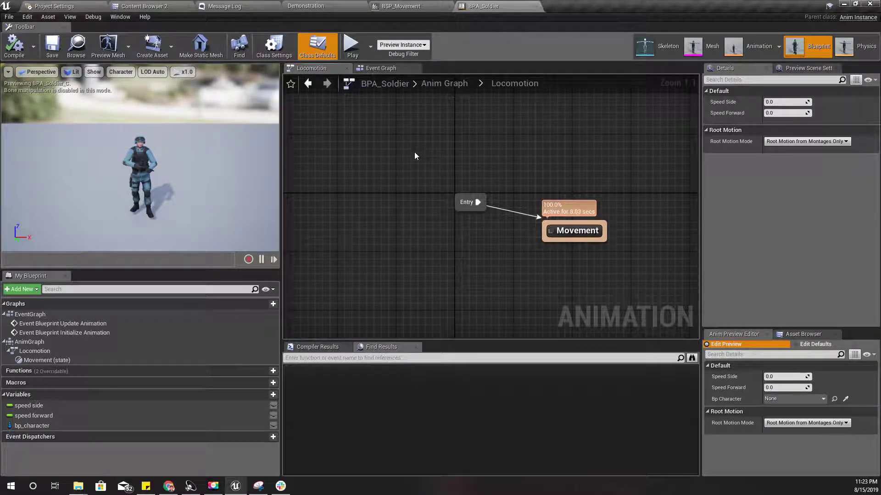
double_click(576, 232)
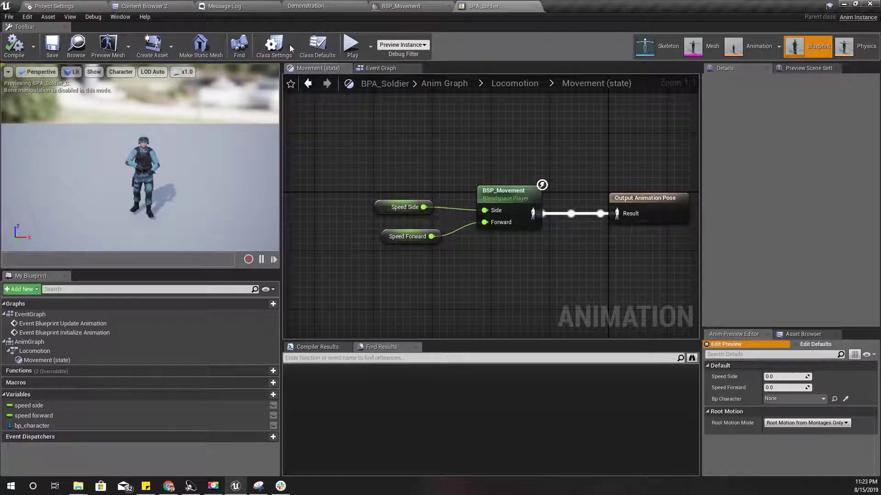
- Open the Ch_Soldier blueprint from the Soldier folder and disable Orient Rotation to Movement on its CharacterMovement component
left_click(73, 51)
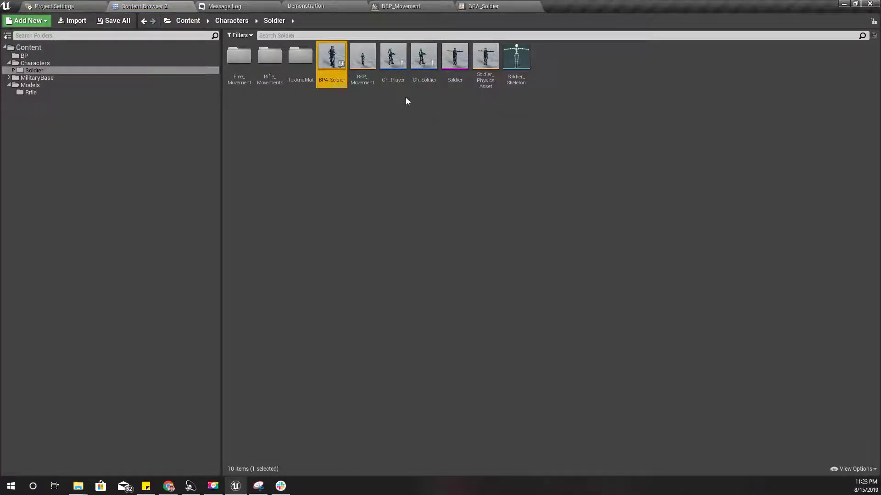
double_click(428, 74)
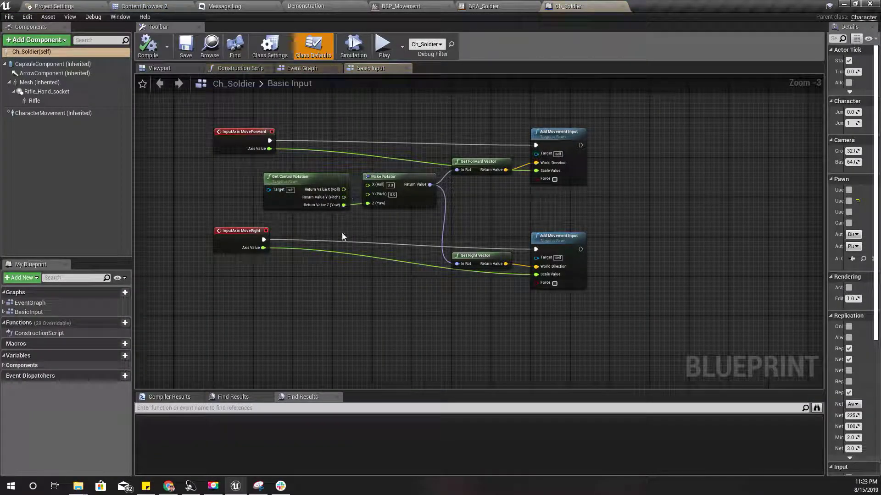
left_click(46, 113)
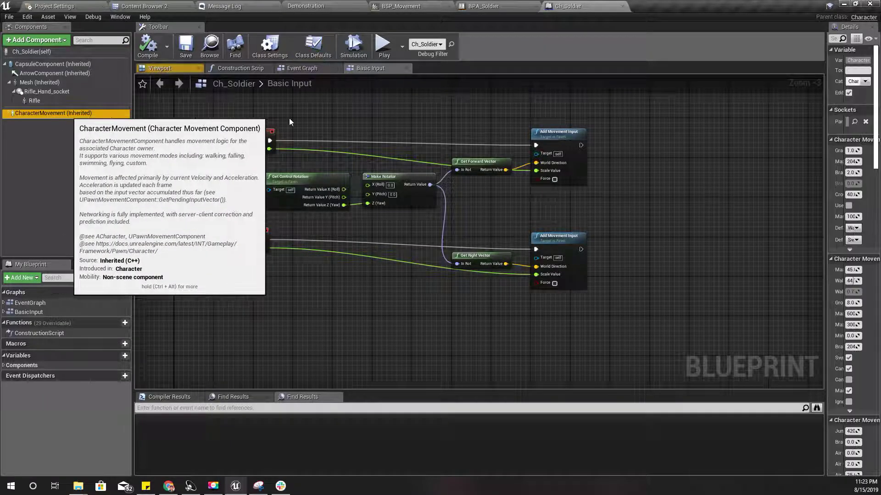
left_click_drag(825, 133, 647, 130)
scroll(747, 356, "down", 12)
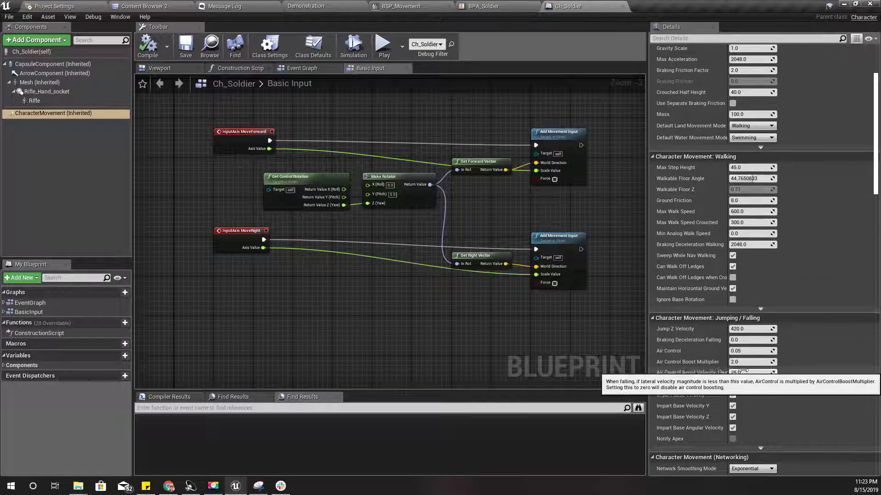
scroll(741, 364, "down", 3)
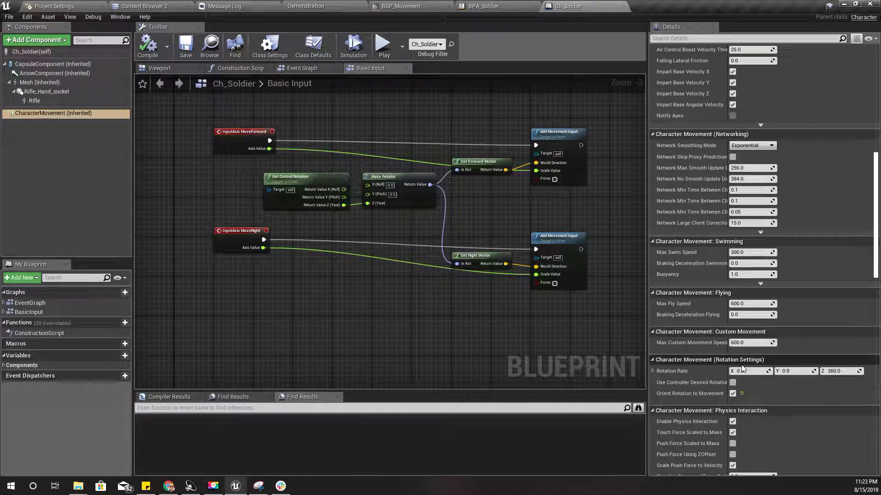
left_click(732, 393)
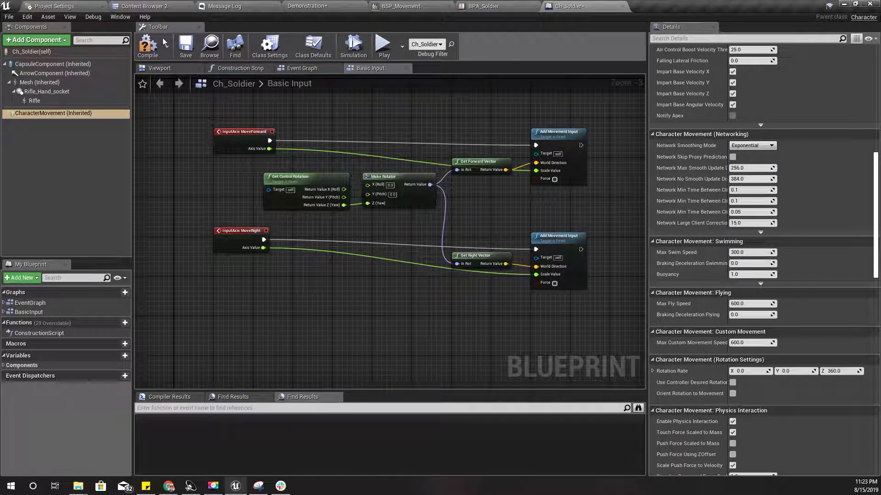
- Play the Demonstration level and test the soldier walking forward, backward and strafing both ways, then stop the session
left_click(307, 6)
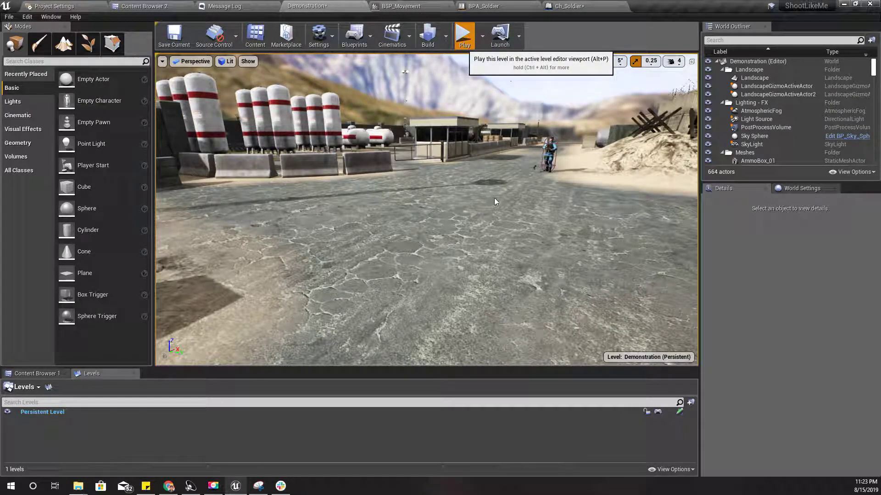
key("alt+p")
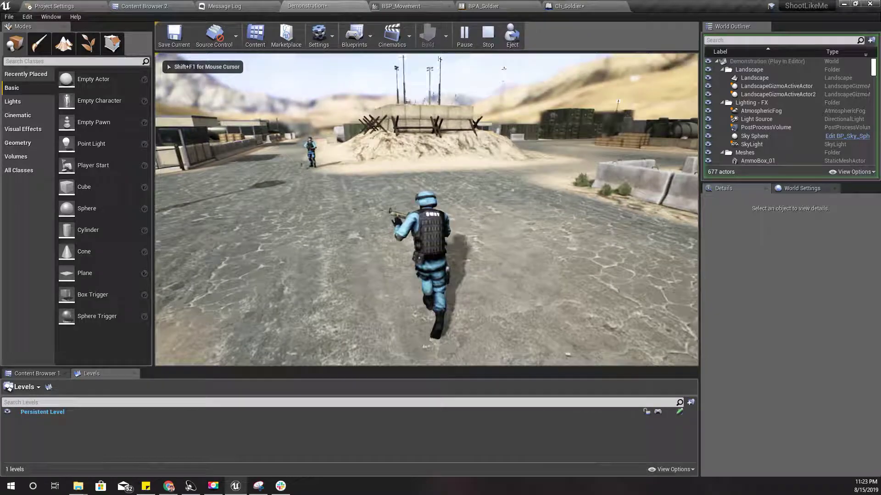
key("w")
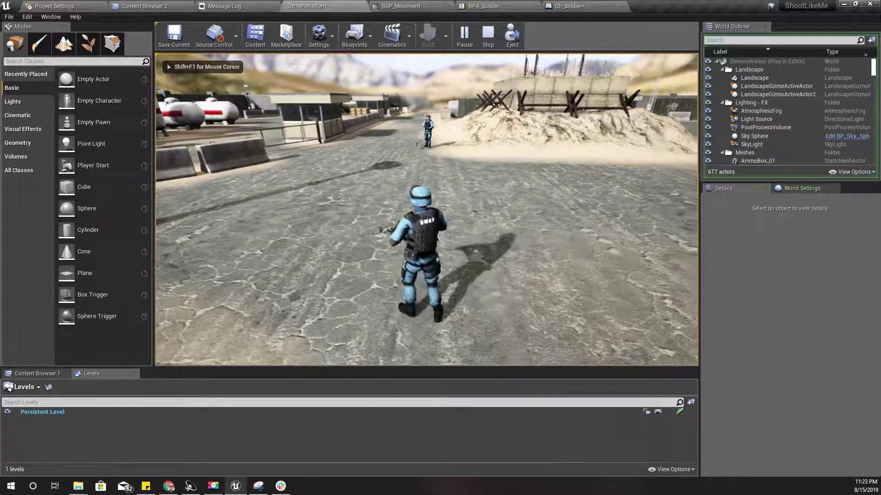
key("a")
key("d")
key("a")
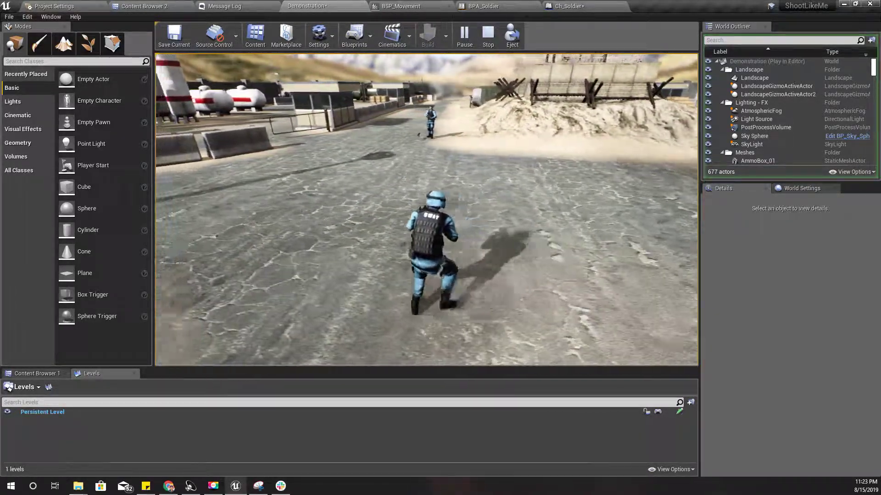
key("w")
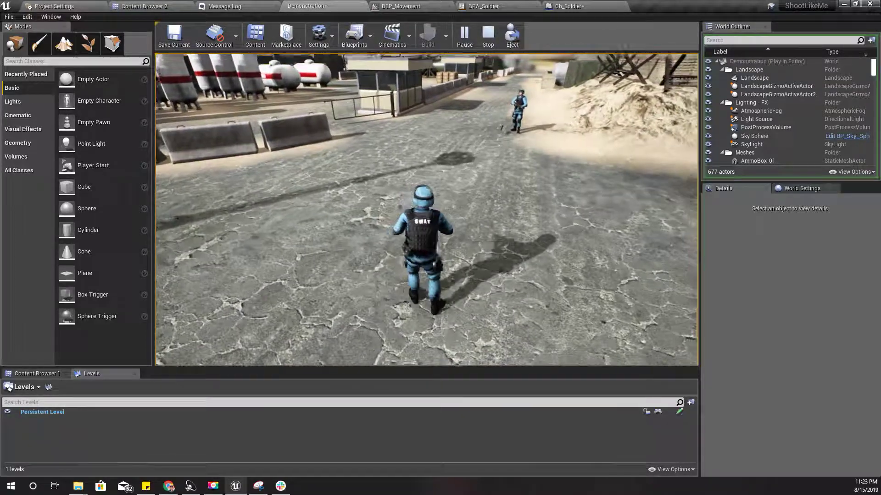
key("s")
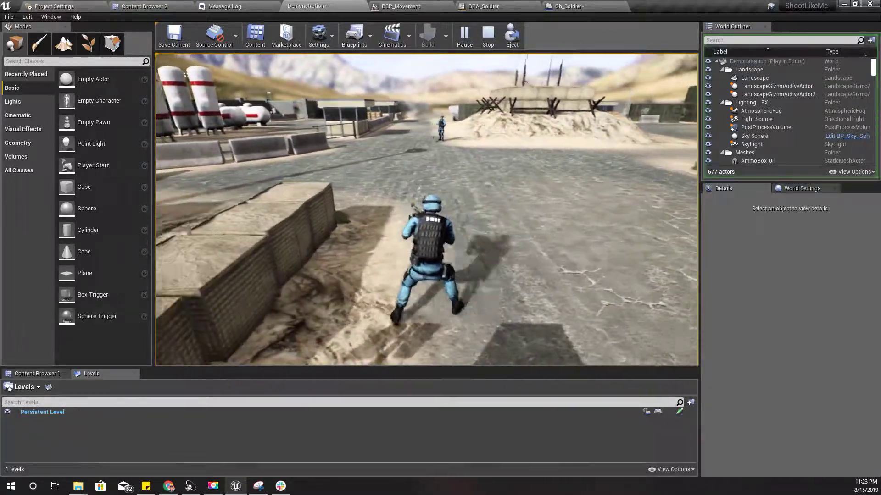
key("d")
key("w")
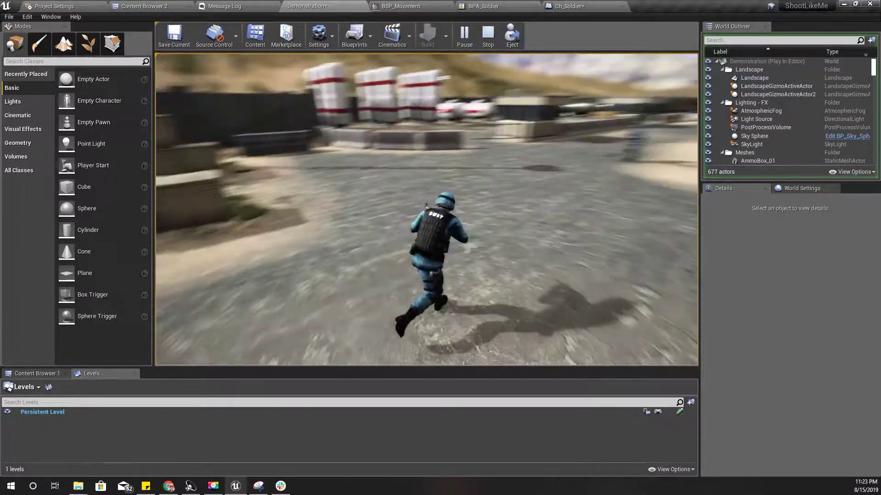
key("w")
key("Escape")
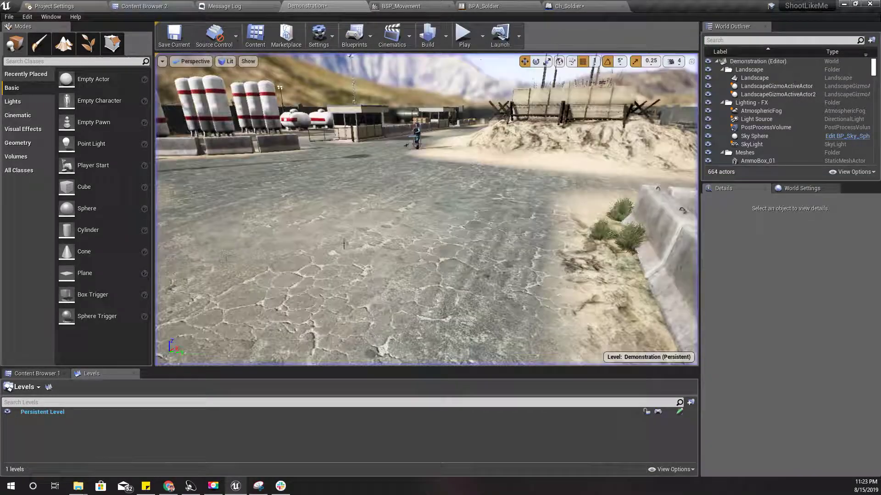
right_click_drag(344, 245, 325, 232)
- In the Ch_Soldier blueprint, set the CharacterMovement component's Max Walk Speed to 300 and compile
left_click(570, 6)
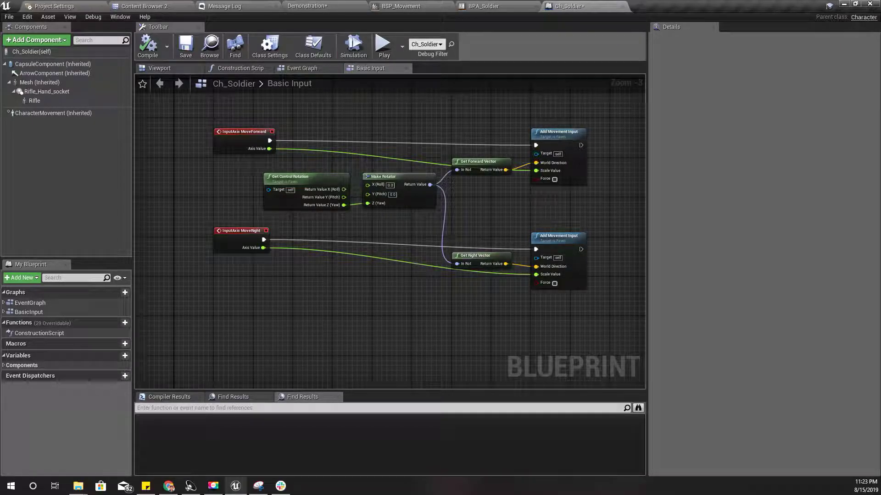
left_click(45, 113)
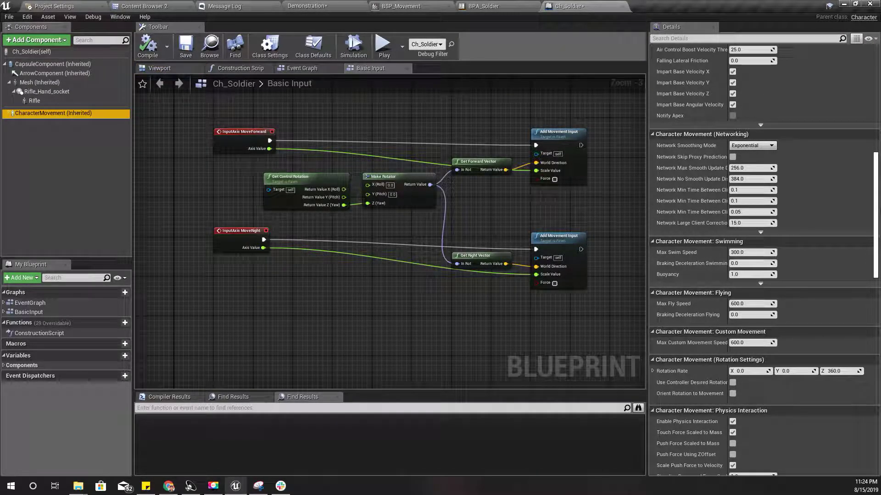
scroll(810, 205, "up", 5)
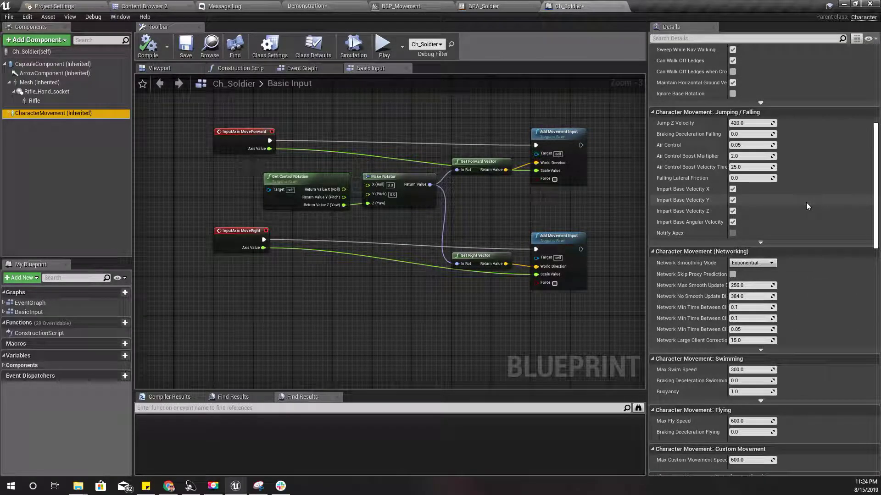
scroll(806, 202, "up", 5)
scroll(805, 202, "up", 3)
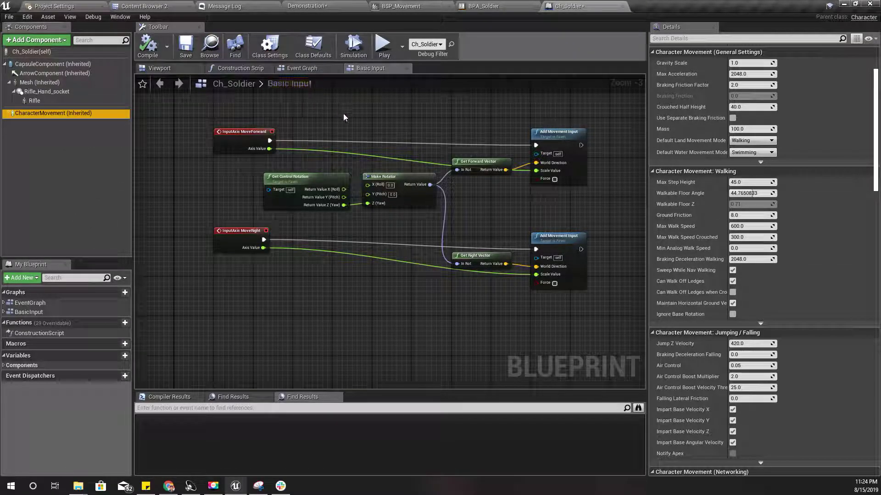
left_click(757, 226)
type("3")
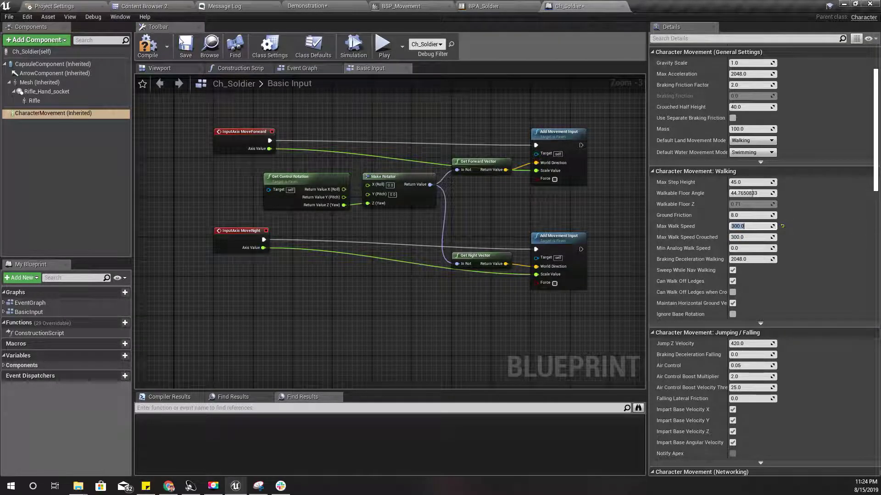
left_click(152, 50)
- Play the Demonstration level again and check the soldier's forward, backward and sideways walk animations at the new speed, then end play
left_click(306, 6)
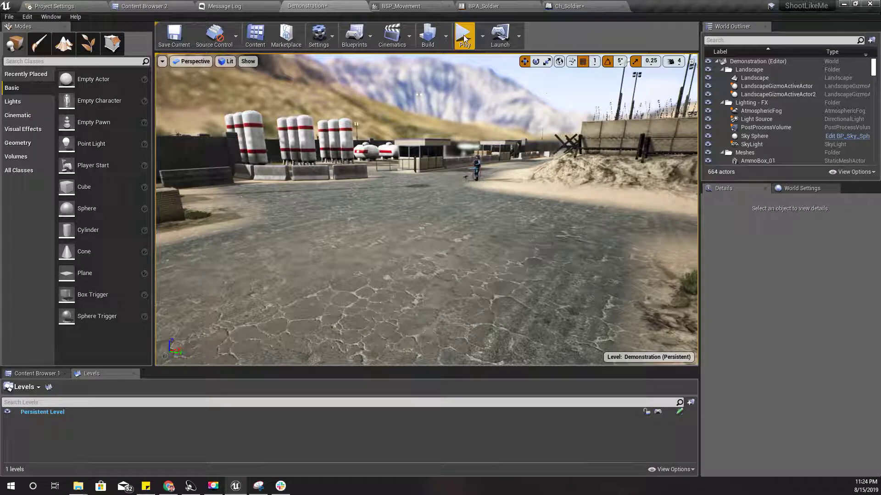
key("alt+p")
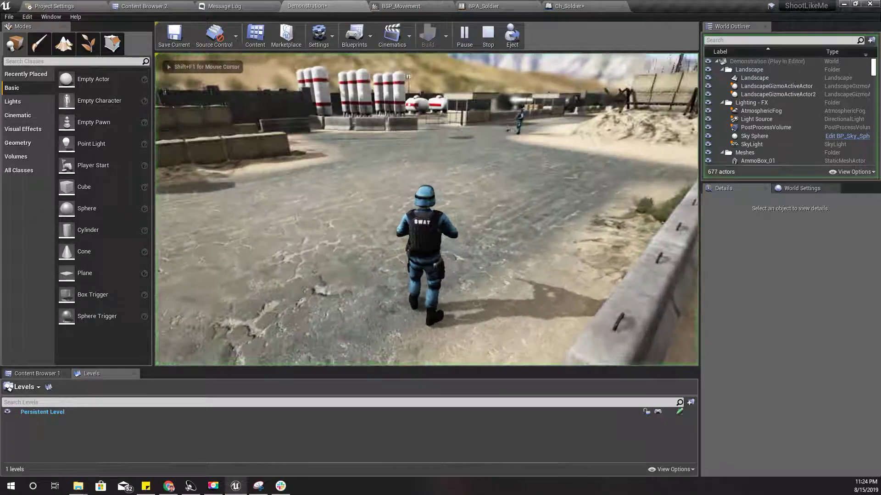
key("w")
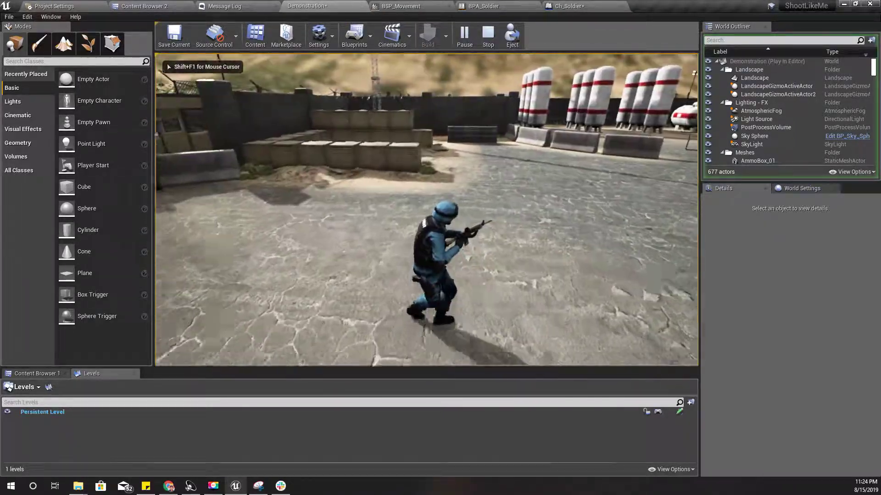
key("w")
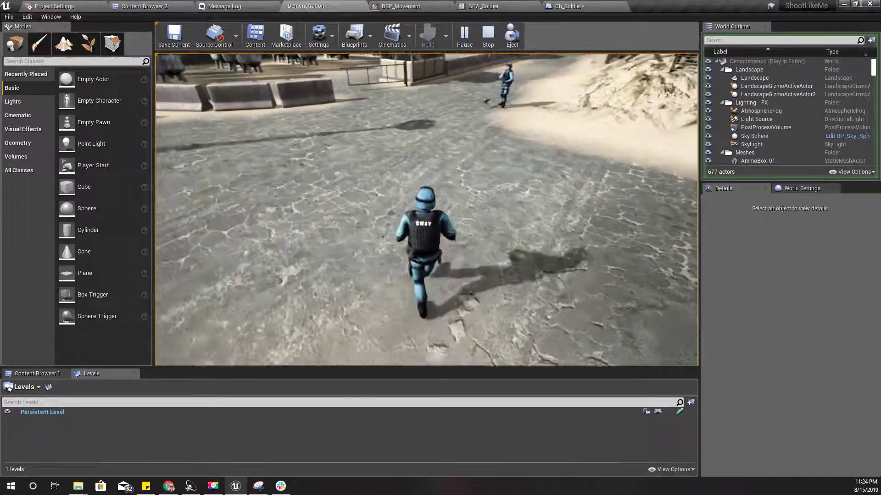
key("w")
key("d")
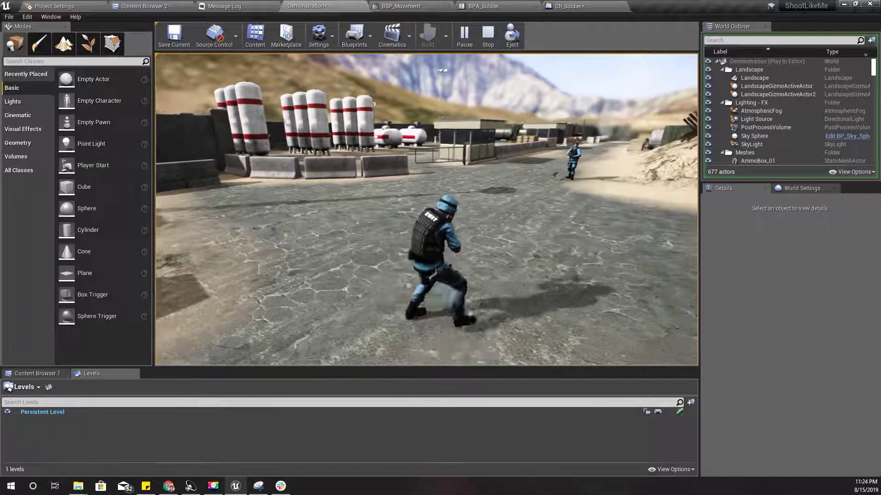
key("s")
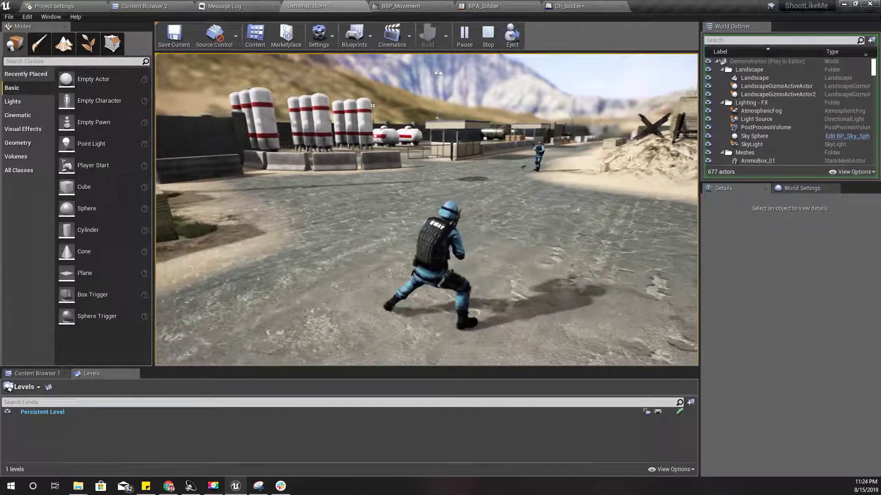
key("w")
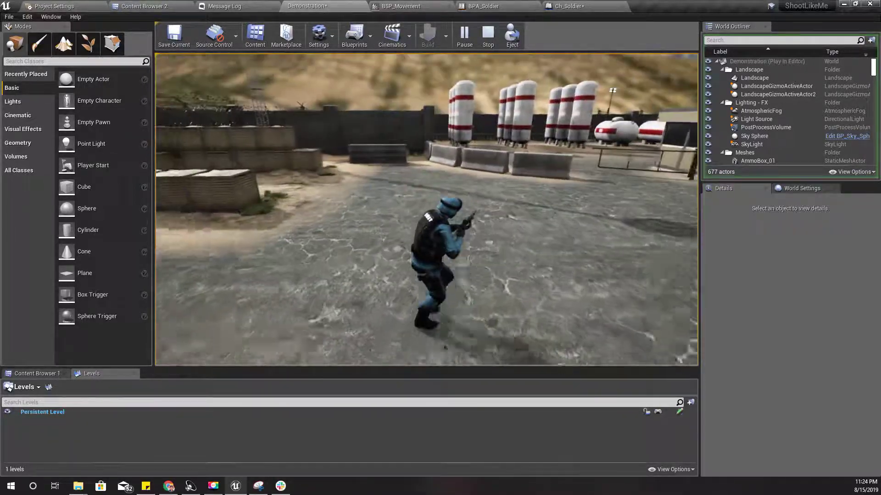
key("c")
key("a")
key("d")
key("w")
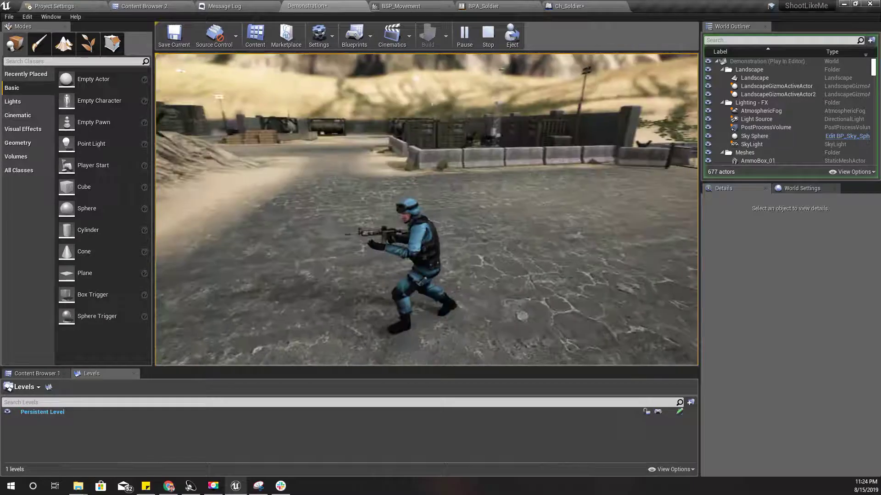
key("w")
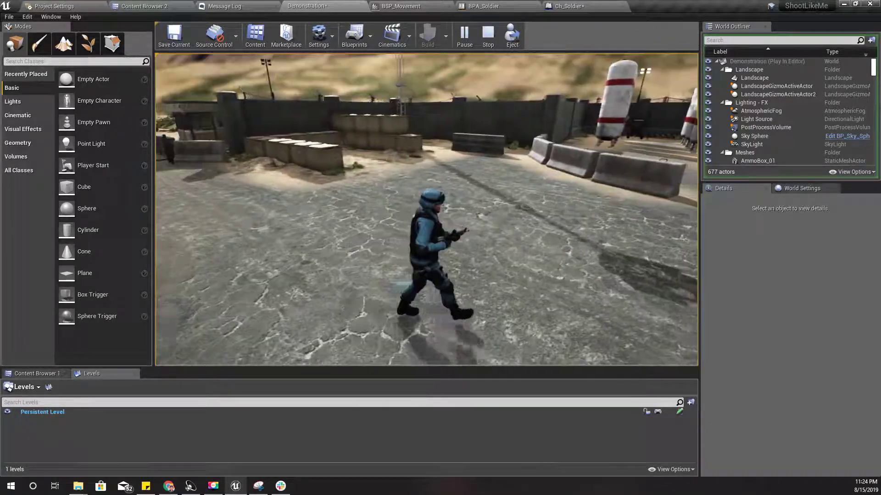
key("w")
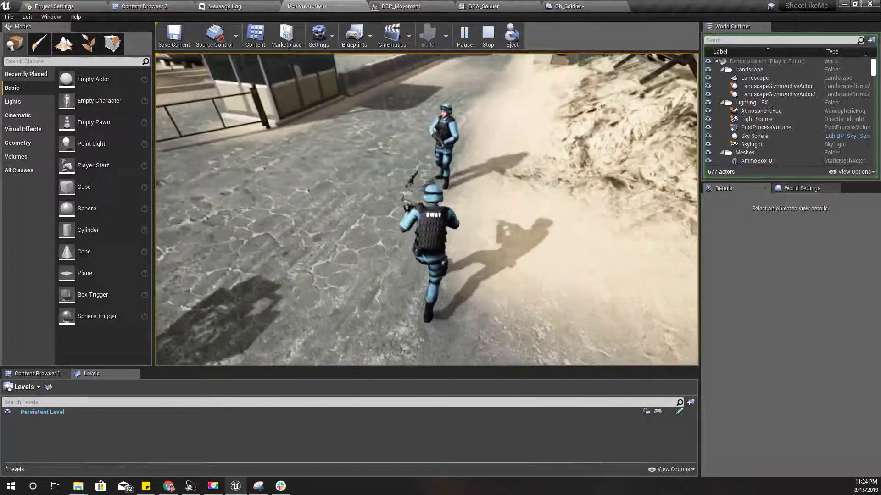
key("s")
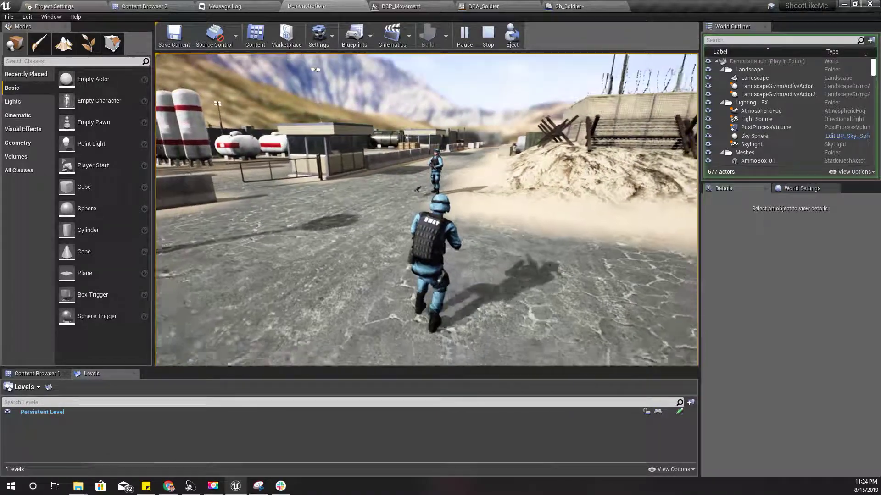
key("a")
key("d")
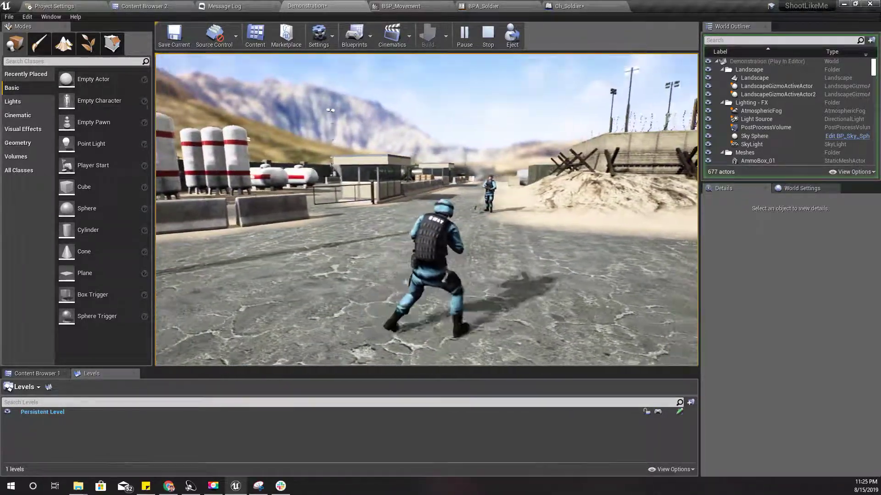
key("d")
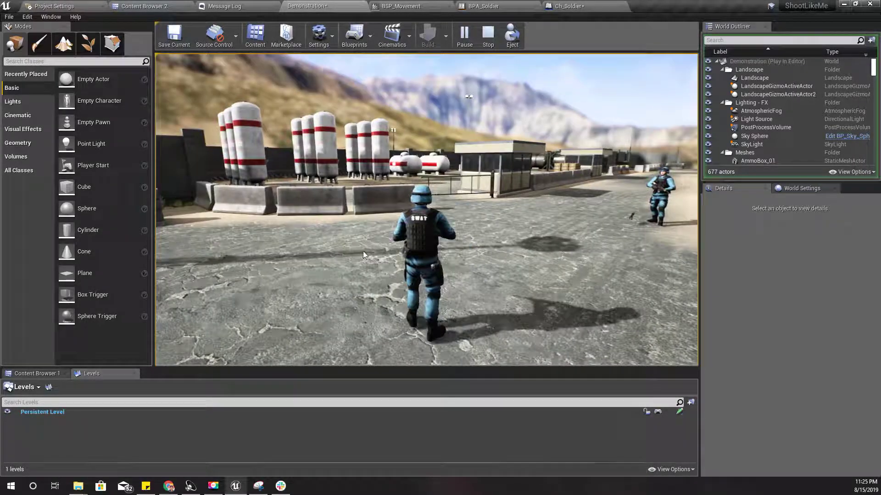
key("Escape")
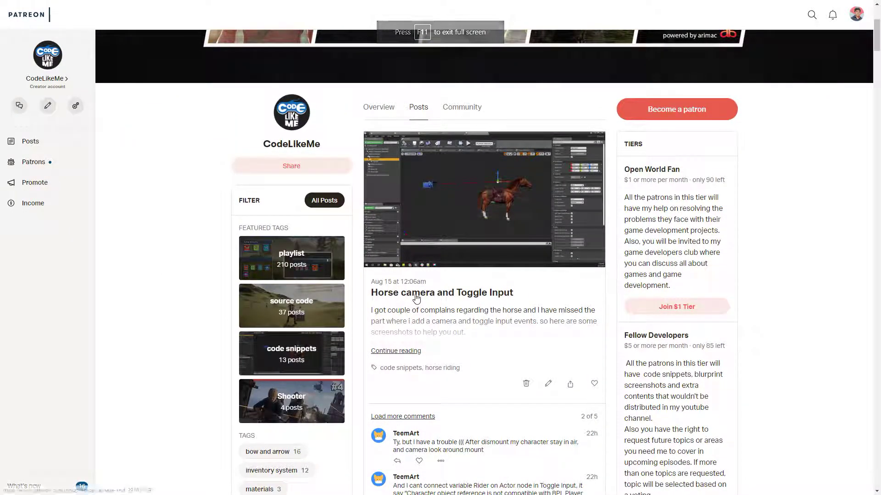
- Look through the CodeLikeMe posts on Patreon in the browser, including the Unreal Third Person Shooter episodes, and return to the page header
scroll(416, 299, "down", 1)
scroll(417, 299, "up", 6)
scroll(427, 297, "down", 13)
scroll(427, 296, "down", 17)
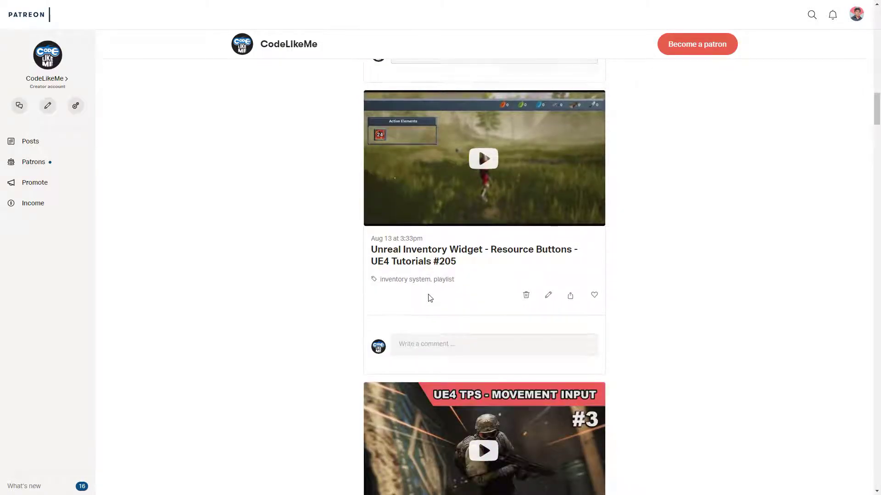
scroll(429, 297, "up", 7)
scroll(439, 300, "down", 6)
scroll(424, 299, "down", 2)
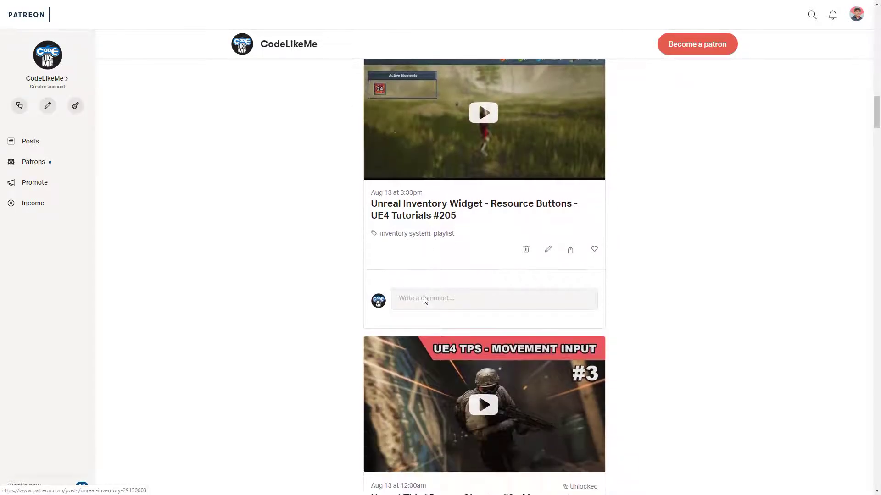
scroll(435, 308, "up", 10)
scroll(449, 318, "up", 5)
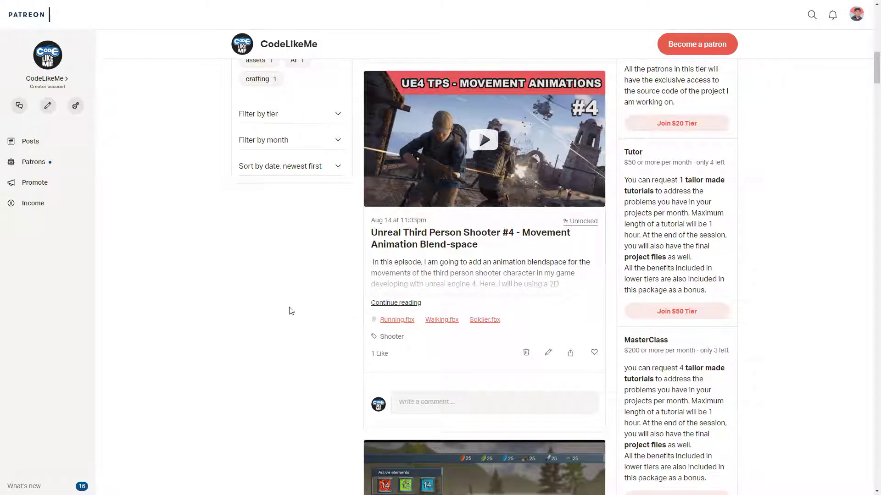
scroll(138, 317, "up", 10)
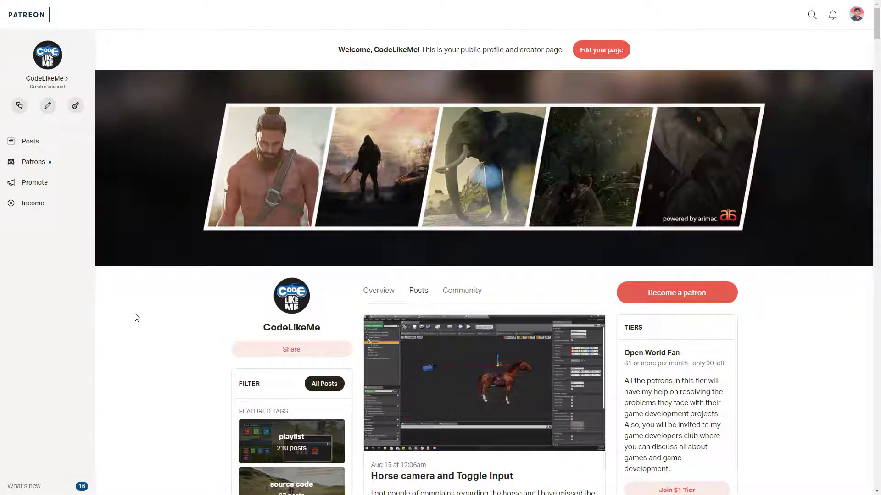